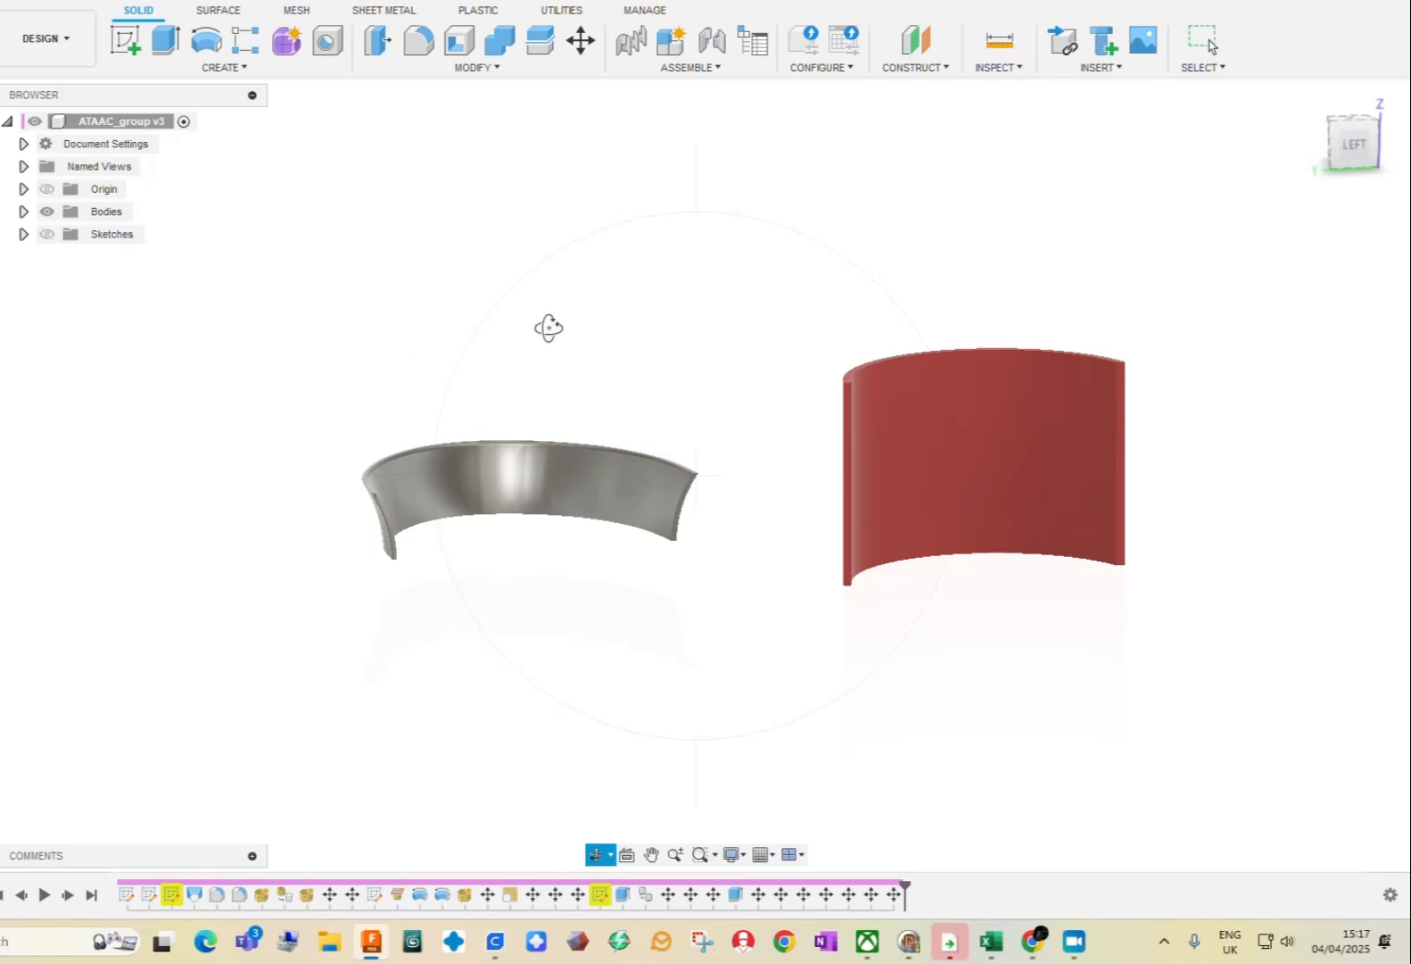
{"action": "left_click_drag", "start_coordinate": [505, 610], "coordinate": [603, 605]}
{"action": "middle_click_drag", "start_coordinate": [760, 535], "coordinate": [631, 515]}
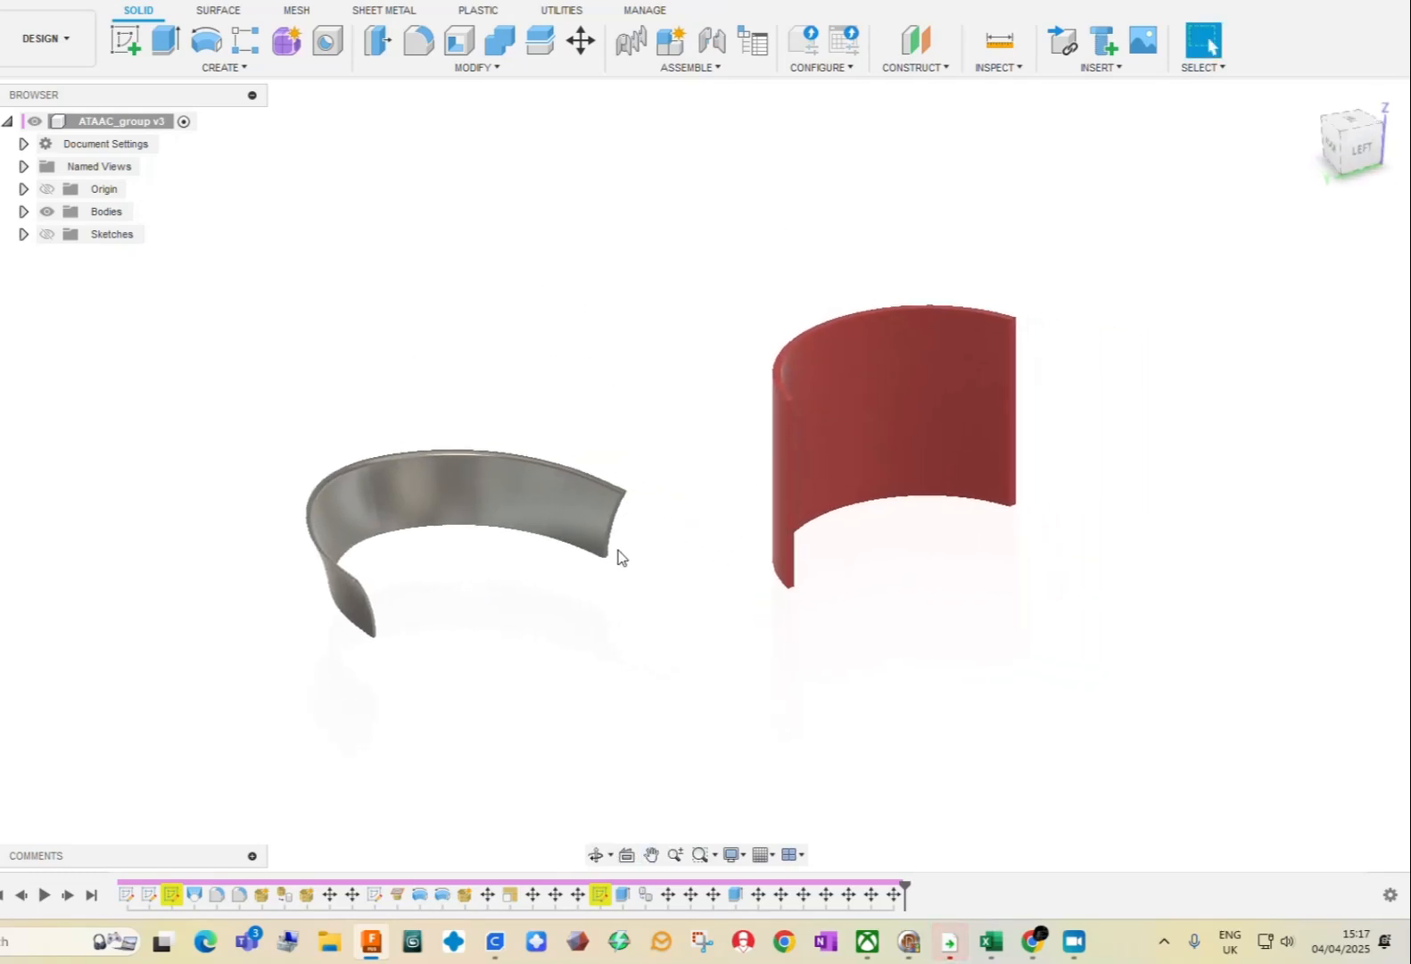
{"action": "scroll", "coordinate": [621, 546], "scroll_direction": "up", "scroll_amount": 1}
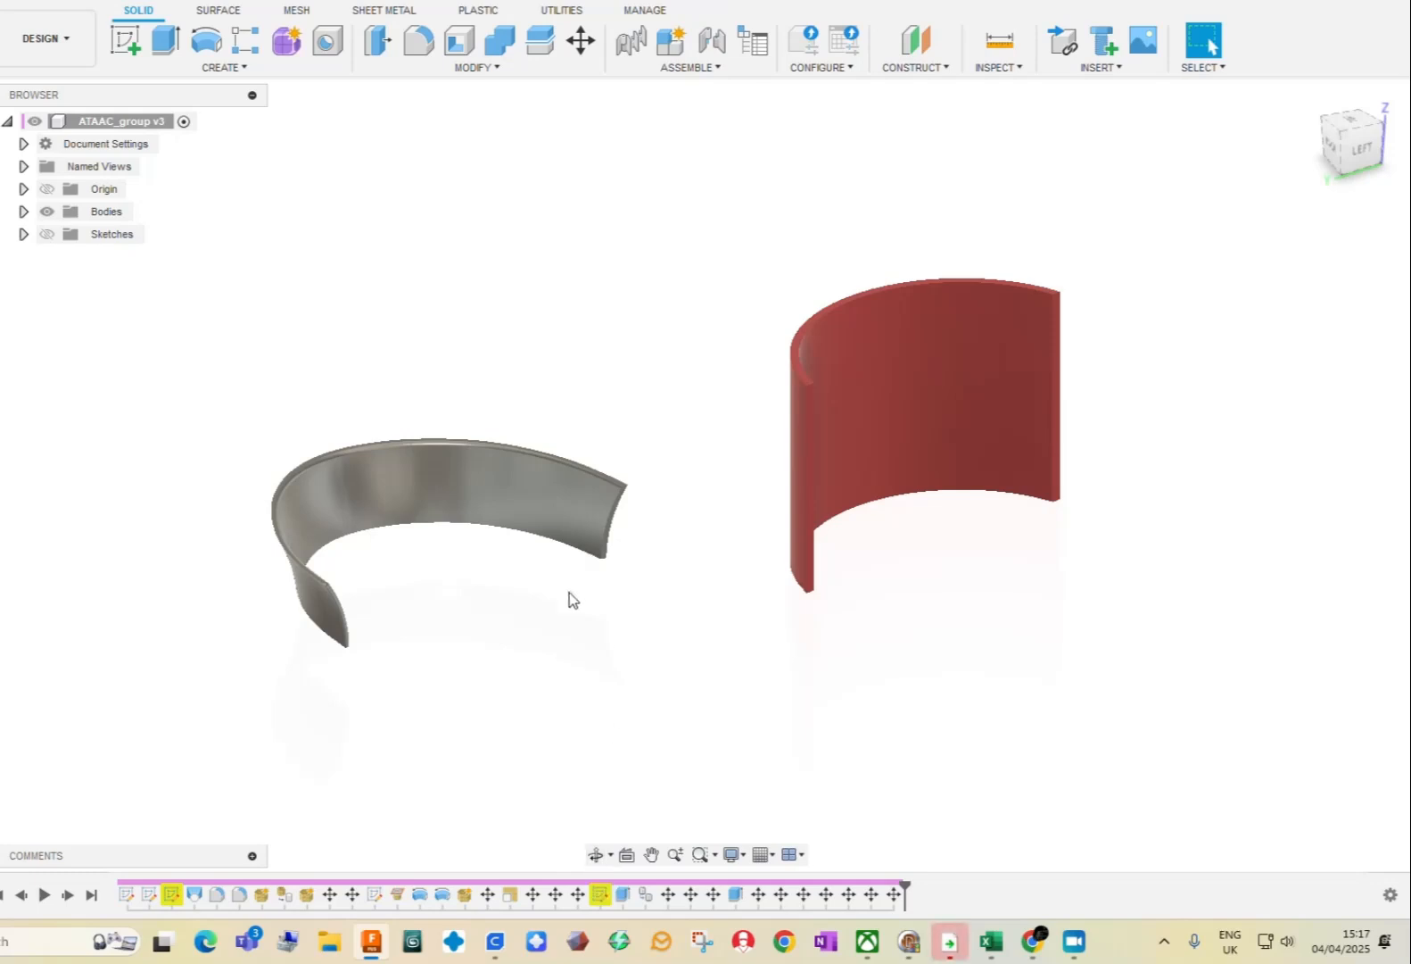
{"action": "left_click", "coordinate": [595, 854]}
{"action": "left_click_drag", "start_coordinate": [640, 617], "coordinate": [588, 176]}
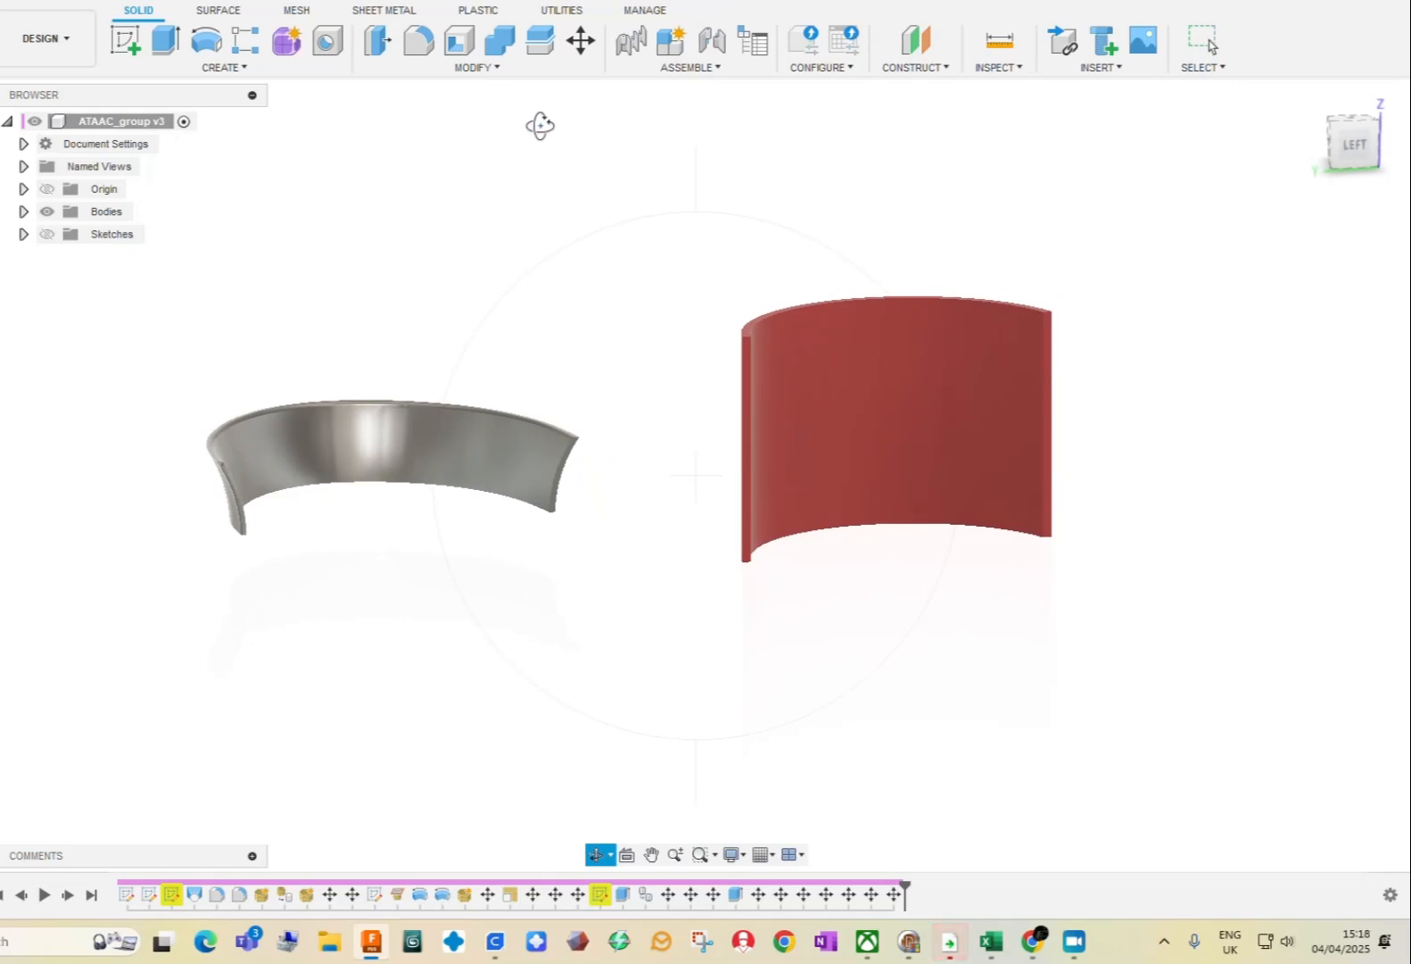
{"action": "key", "text": "Escape"}
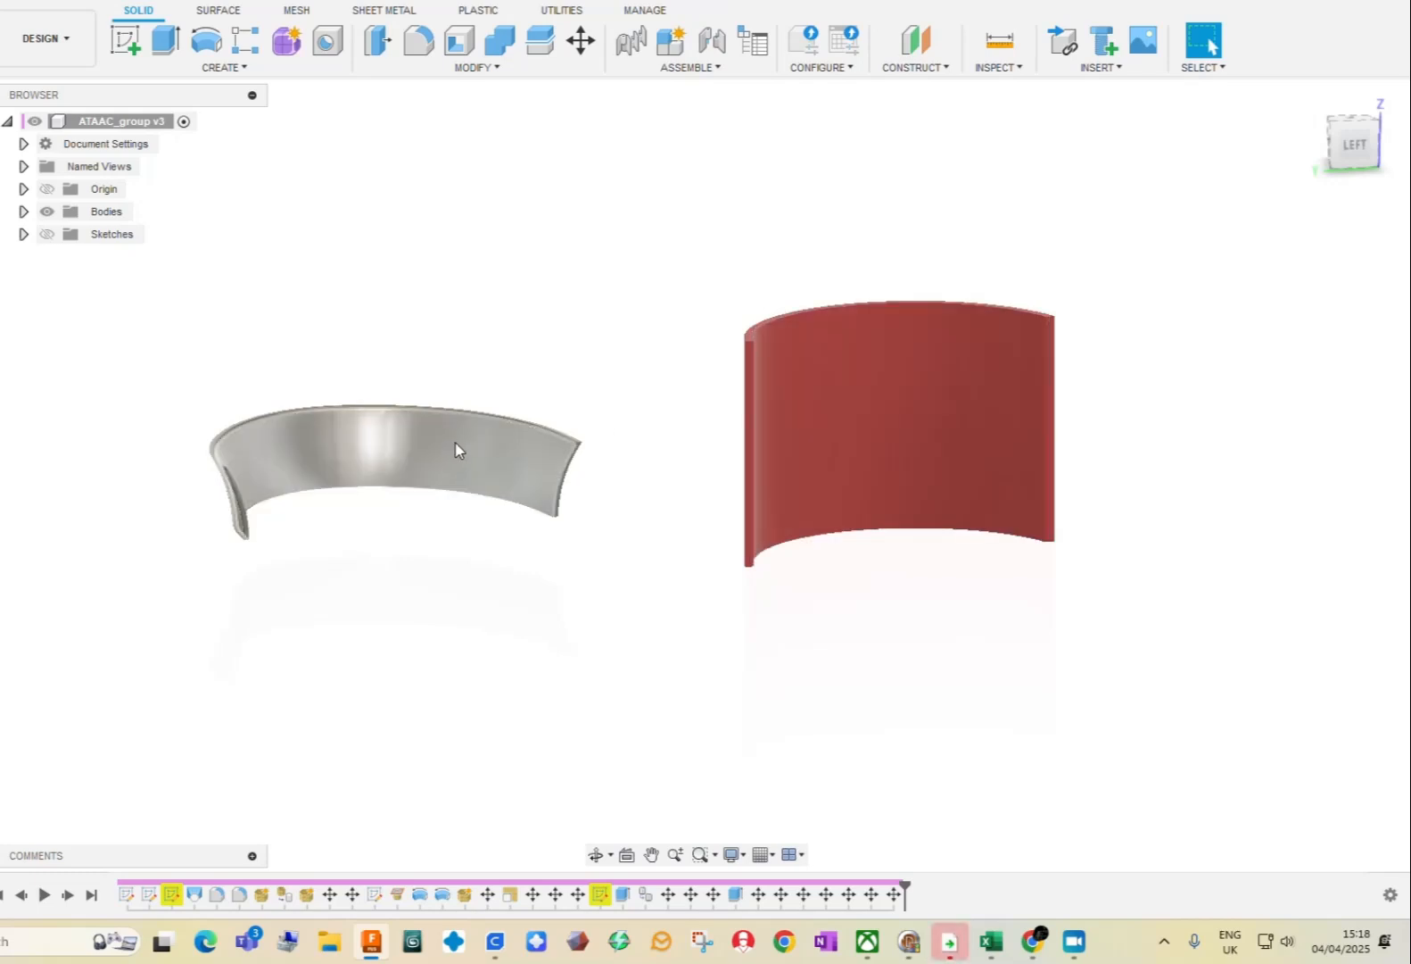
Start moving the red curved body as a whole body and shift it about 2.2 mm along Y toward the grey ring.
{"action": "left_click", "coordinate": [874, 384]}
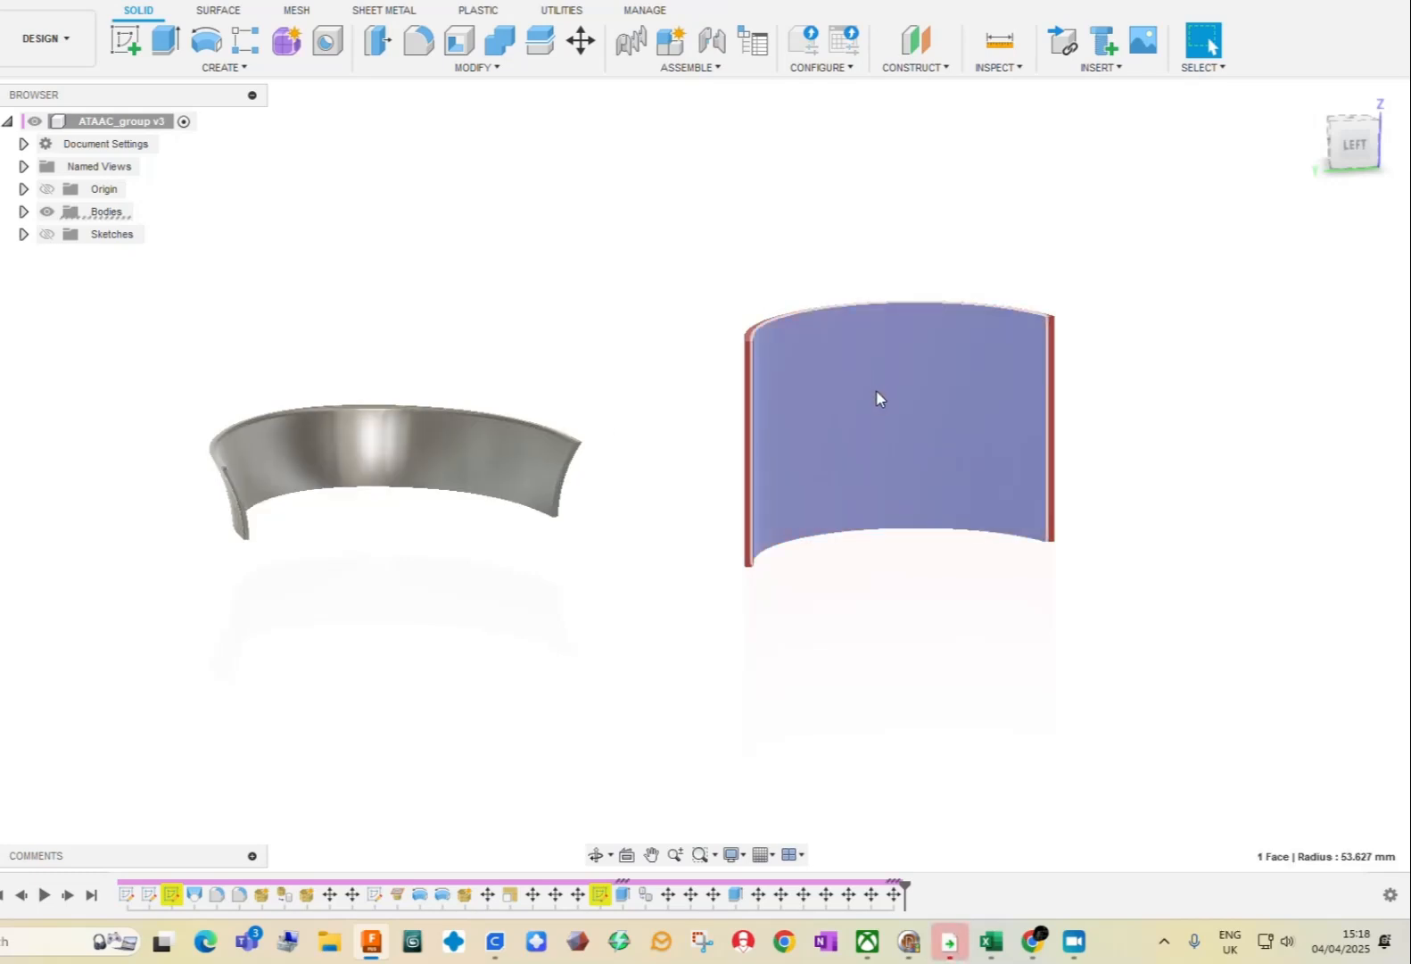
{"action": "key", "text": "m"}
{"action": "left_click", "coordinate": [1327, 239]}
{"action": "left_click", "coordinate": [1315, 277]}
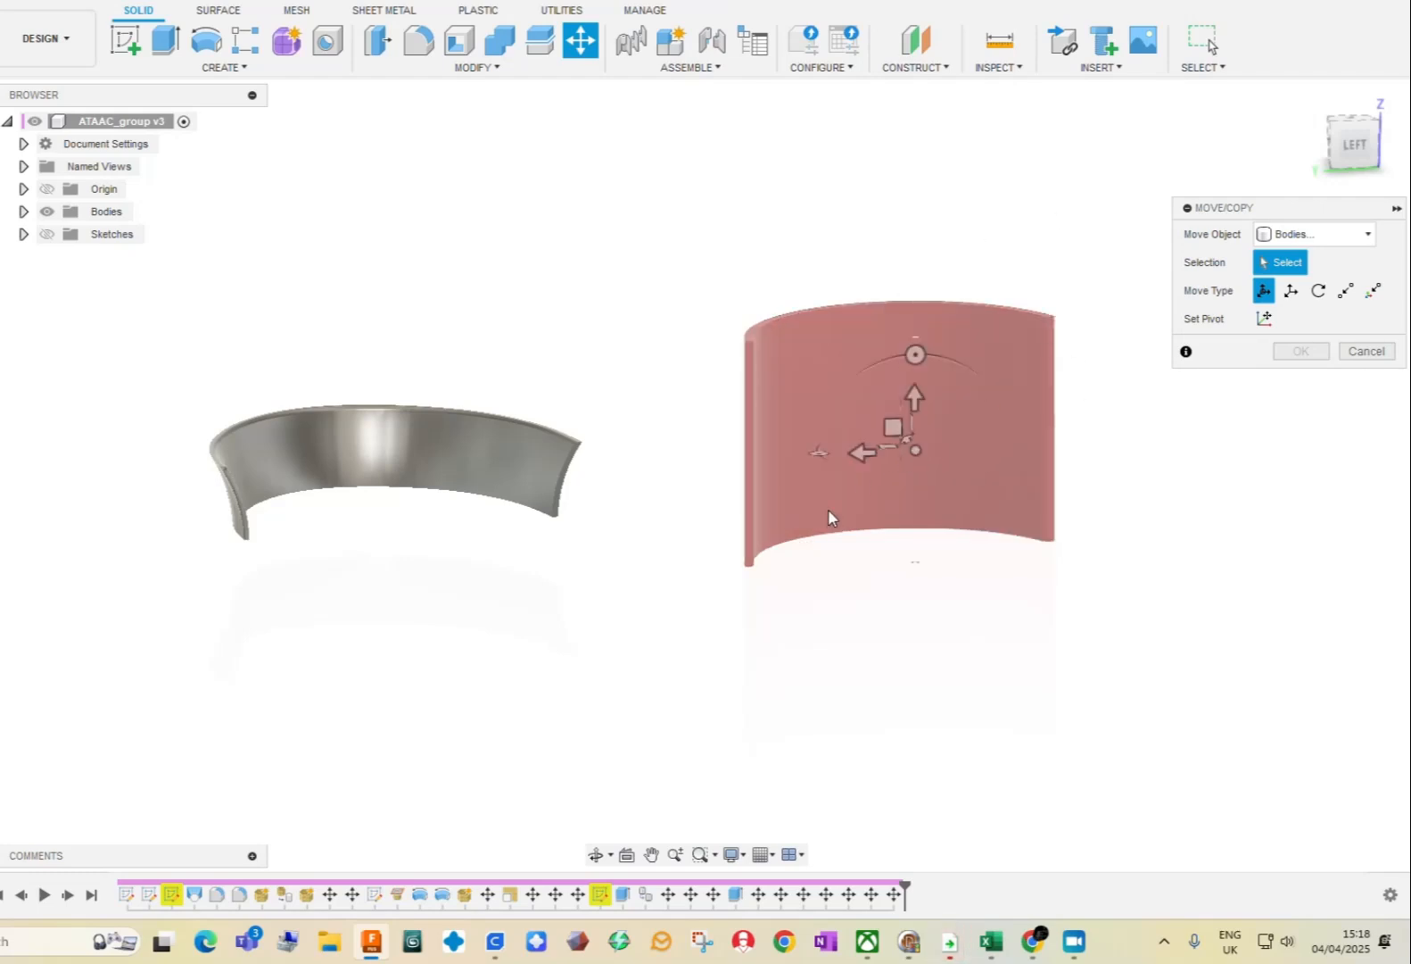
{"action": "left_click", "coordinate": [915, 446]}
{"action": "left_click", "coordinate": [598, 858]}
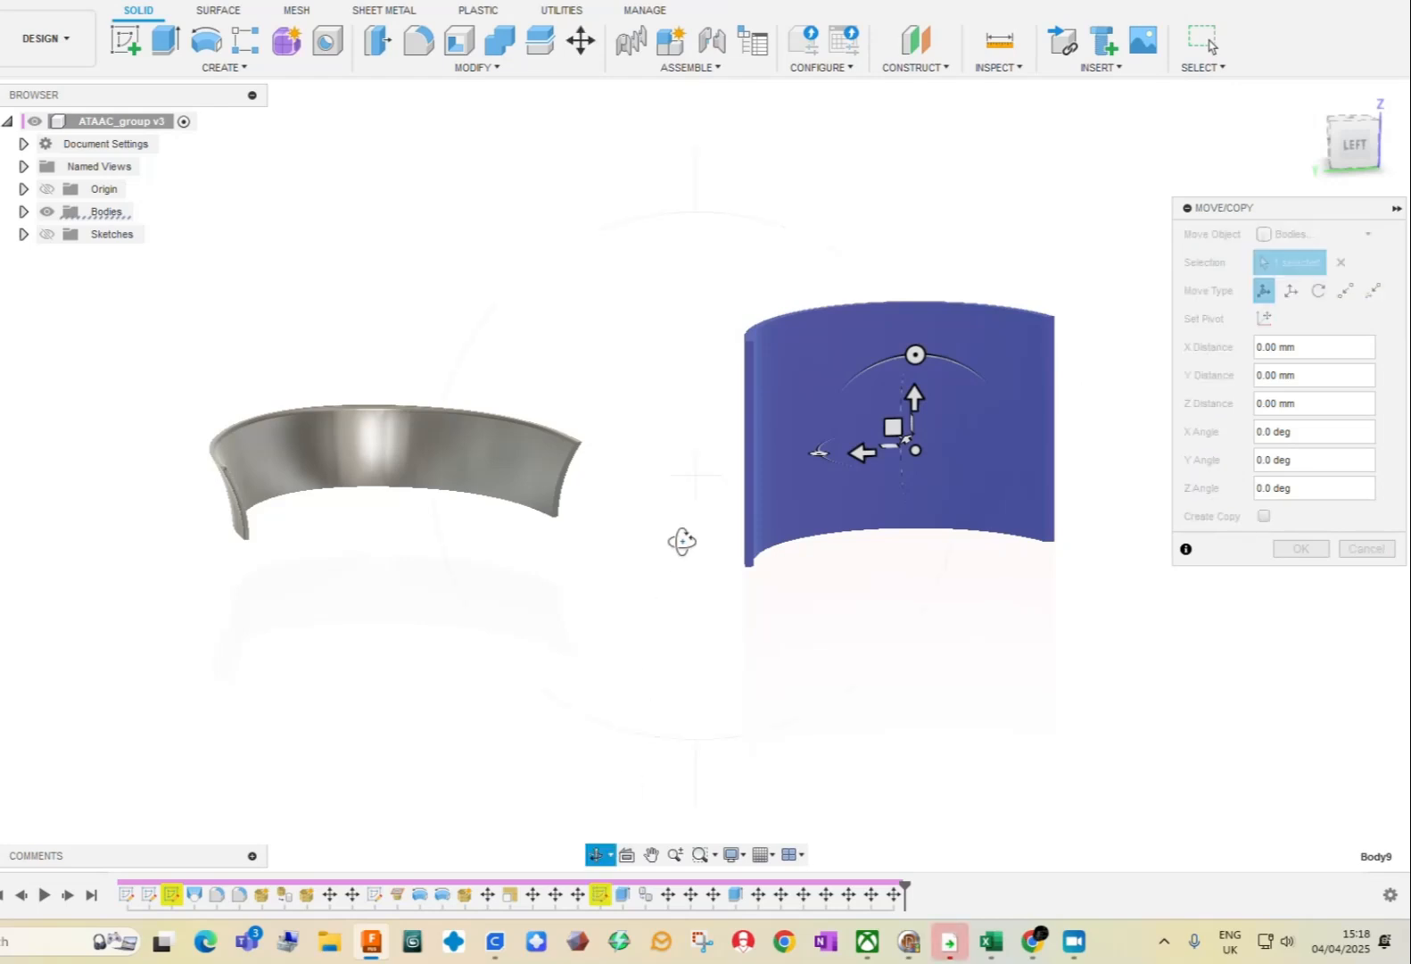
{"action": "left_click_drag", "start_coordinate": [680, 541], "coordinate": [667, 513]}
{"action": "middle_click_drag", "start_coordinate": [668, 513], "coordinate": [776, 602]}
{"action": "key", "text": "Escape"}
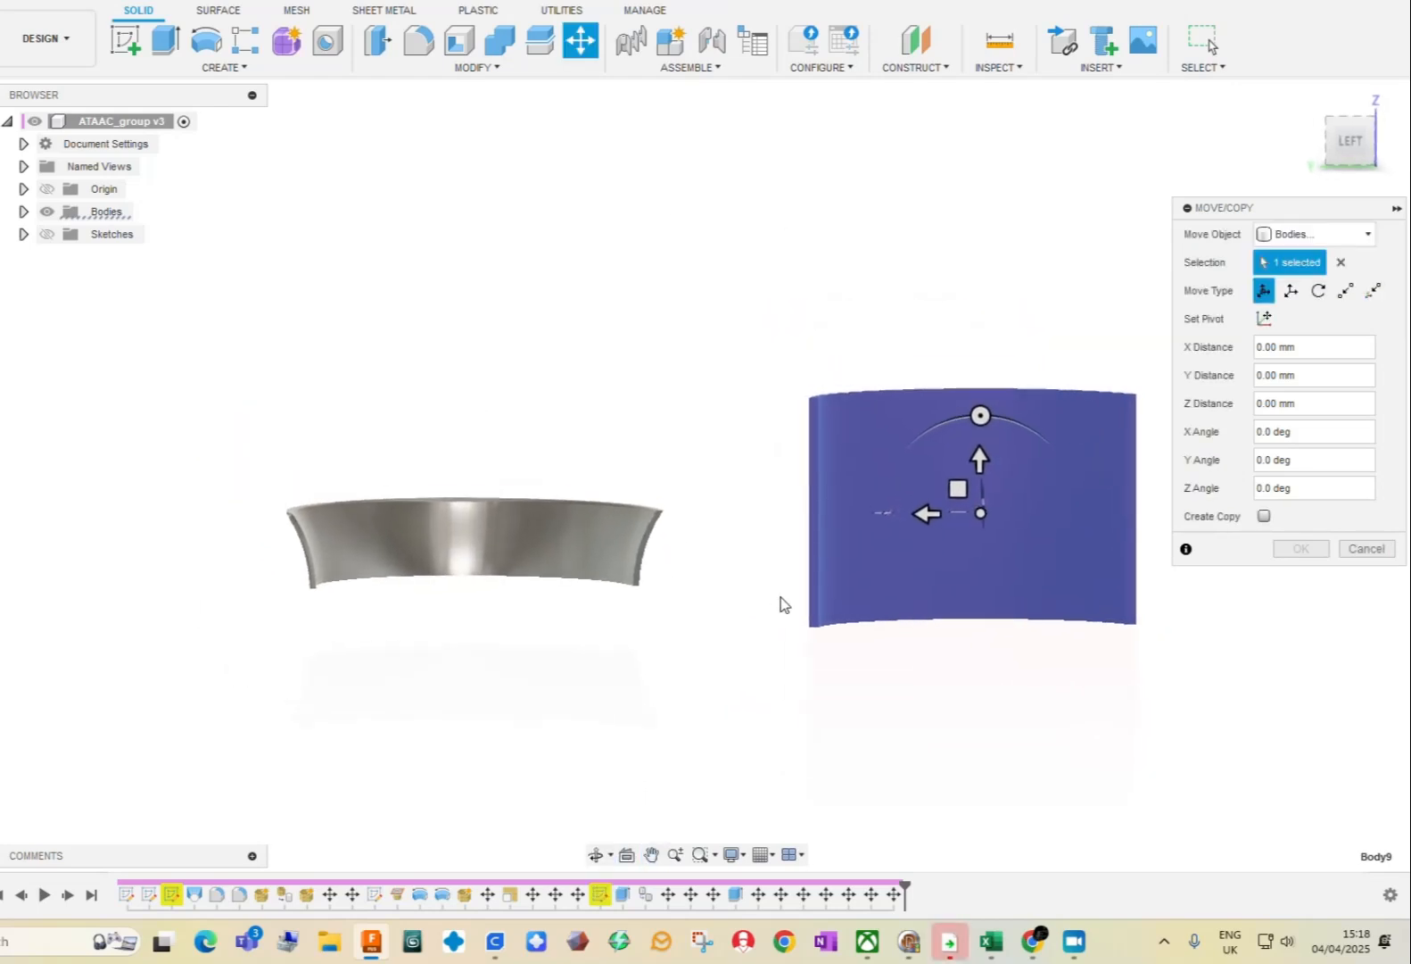
{"action": "left_click", "coordinate": [925, 512]}
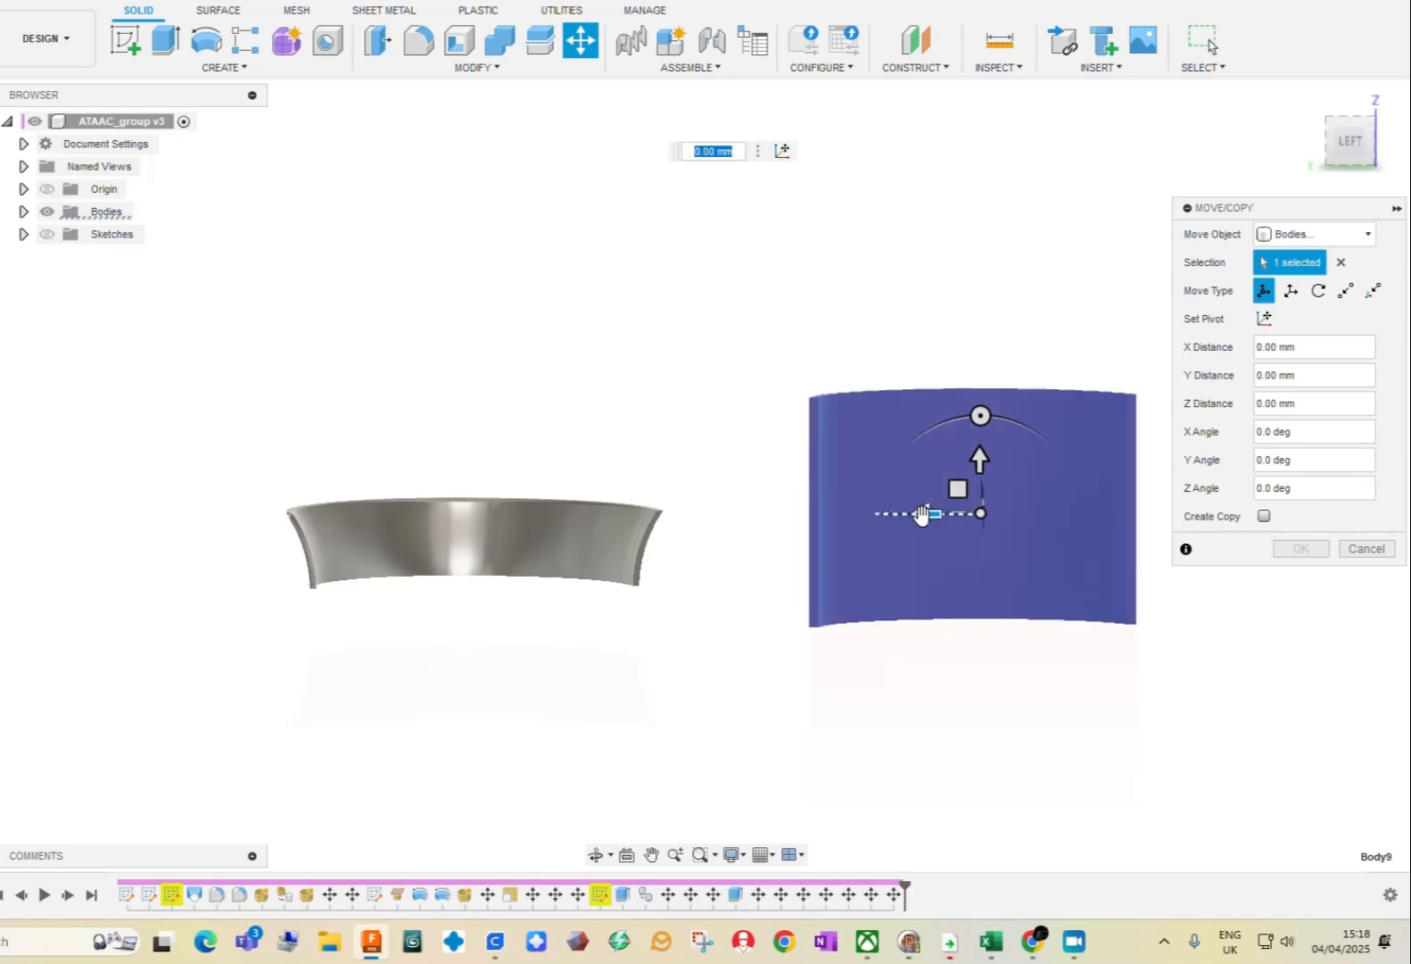
{"action": "left_click_drag", "start_coordinate": [922, 514], "coordinate": [905, 545]}
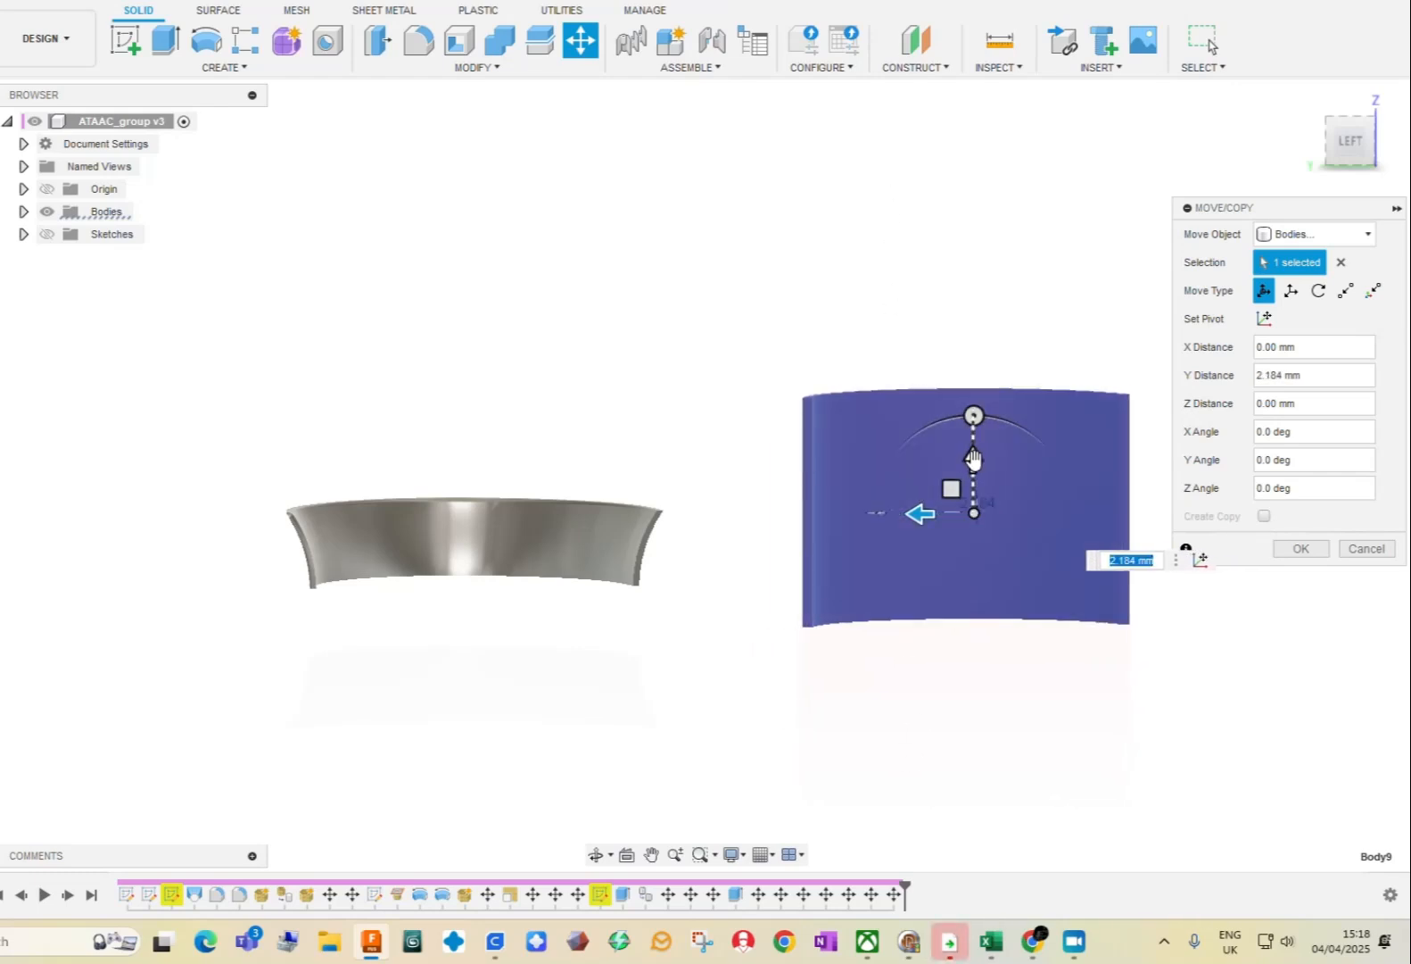
Lower the red body about 10 mm along Z, and move it about 10.5 mm along negative Y away from the grey ring.
{"action": "left_click", "coordinate": [973, 457]}
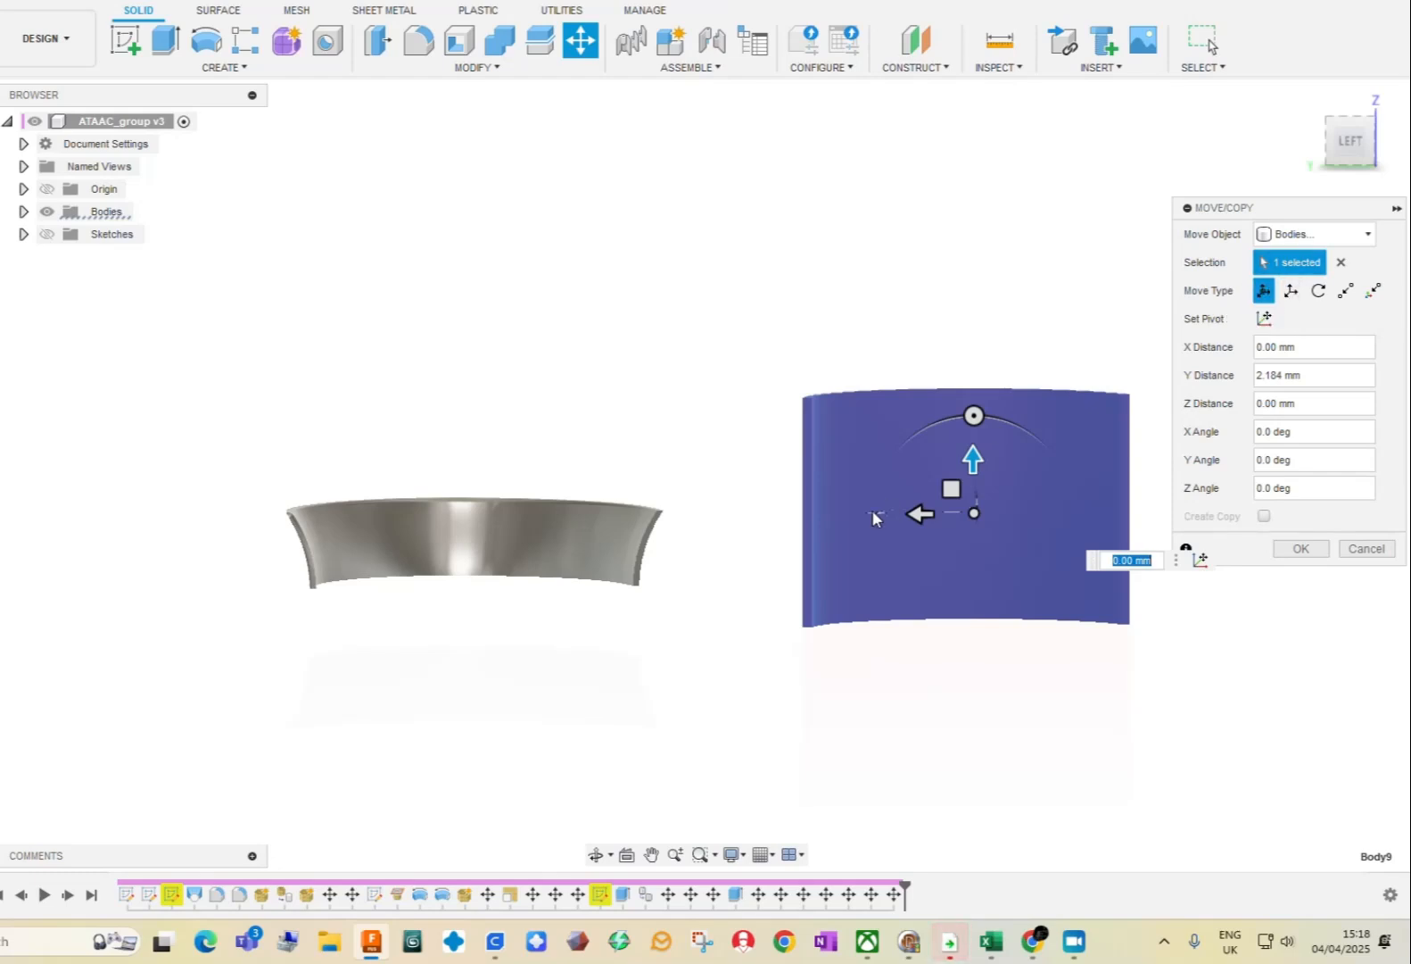
{"action": "left_click_drag", "start_coordinate": [974, 458], "coordinate": [973, 493]}
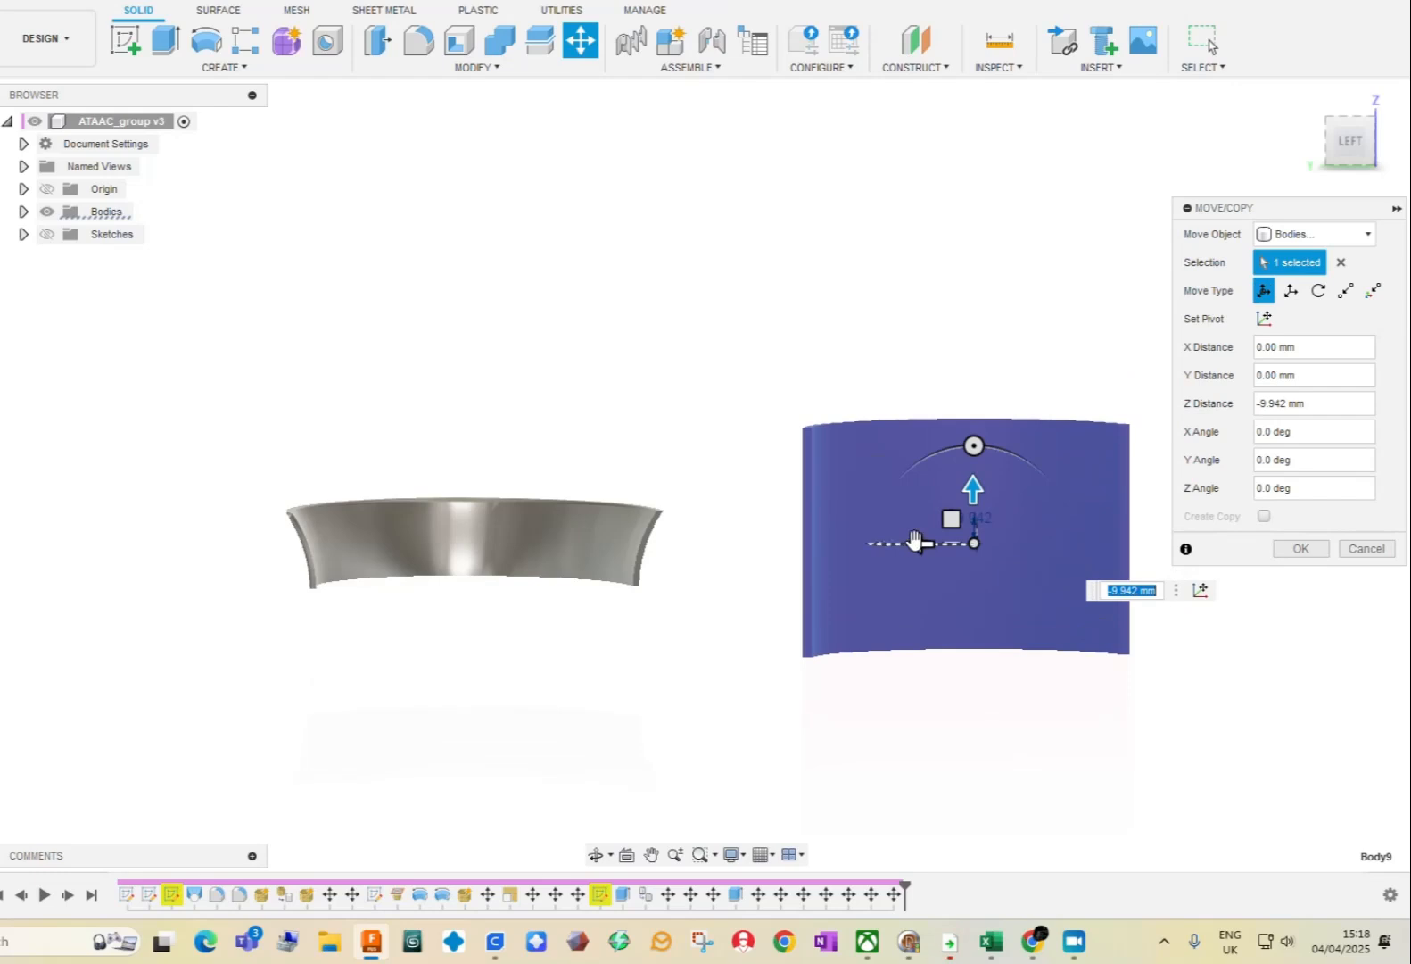
{"action": "left_click", "coordinate": [917, 543]}
{"action": "left_click_drag", "start_coordinate": [917, 544], "coordinate": [957, 520]}
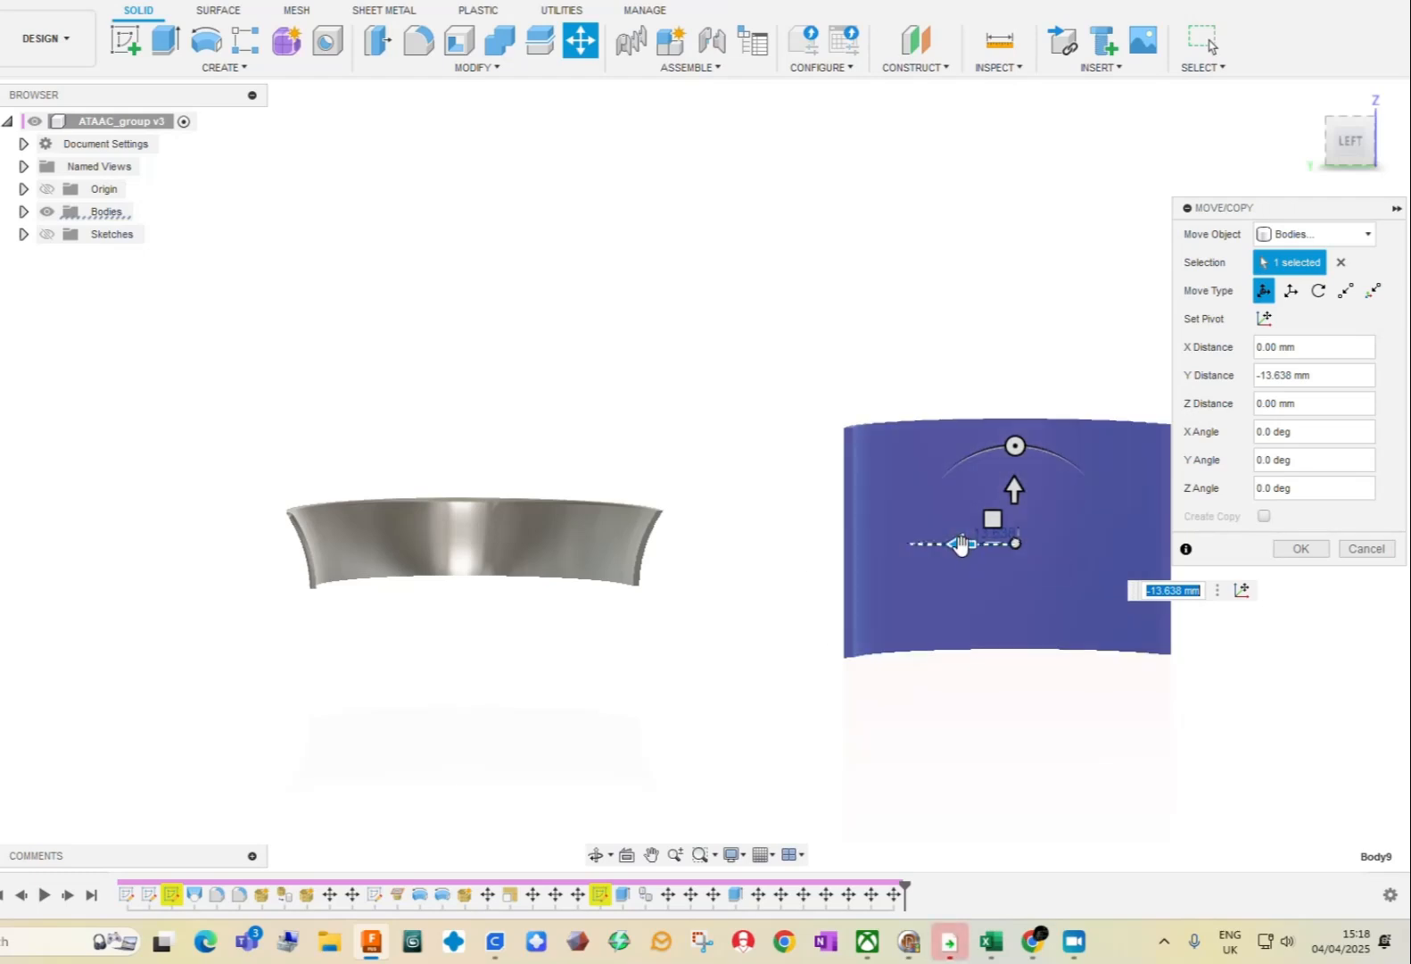
{"action": "left_click_drag", "start_coordinate": [960, 543], "coordinate": [950, 544]}
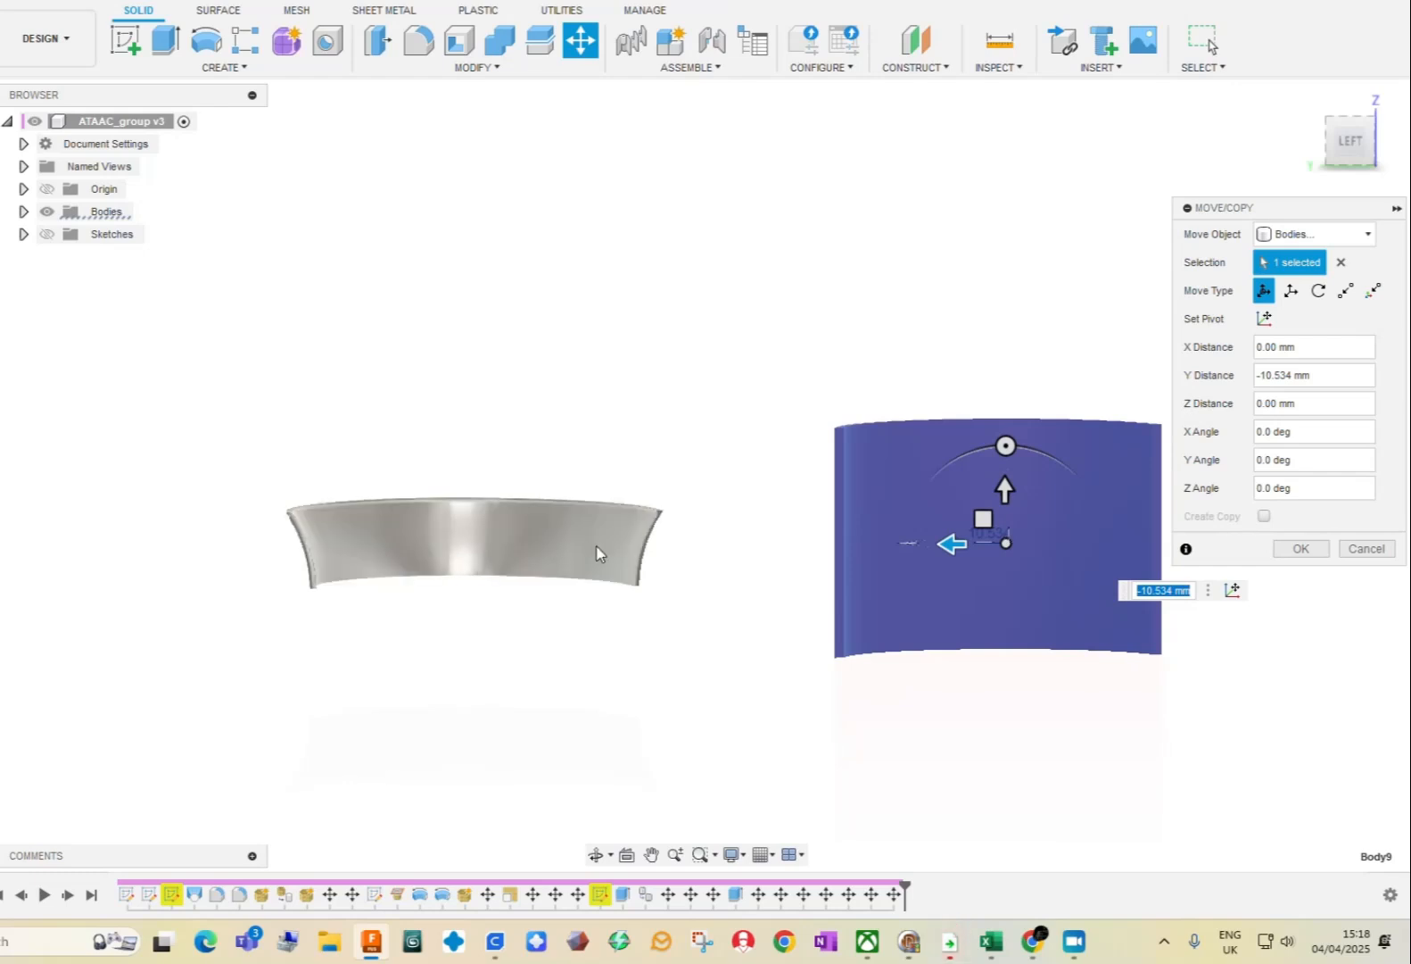
Snap the red body along Y to the grey ring's lower corner on the far end, and lower it about 63 mm along Z.
{"action": "left_click", "coordinate": [288, 515]}
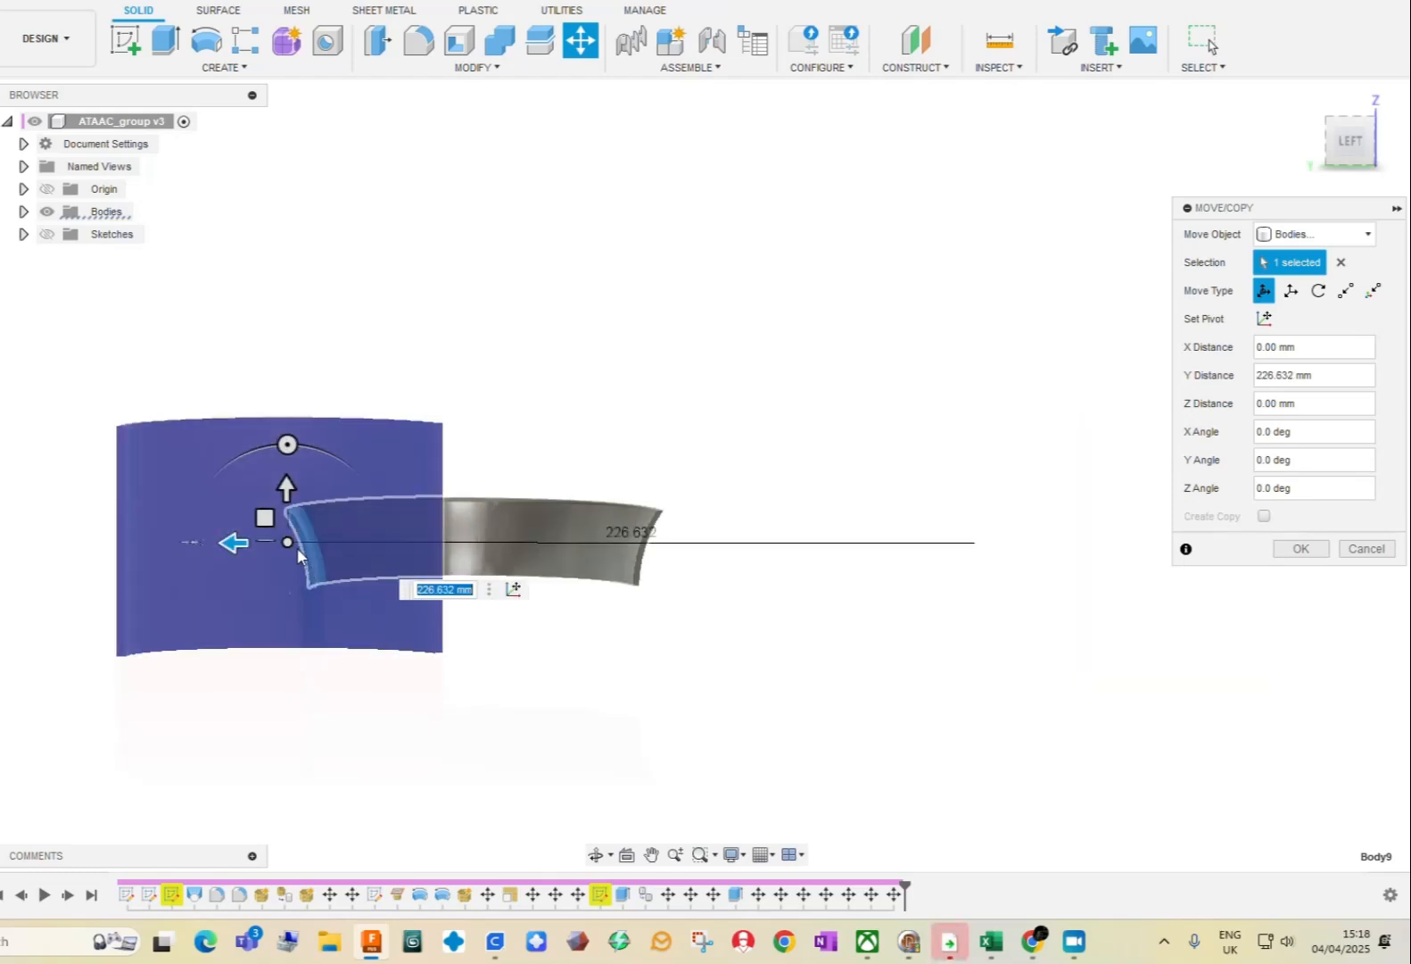
{"action": "left_click", "coordinate": [662, 513]}
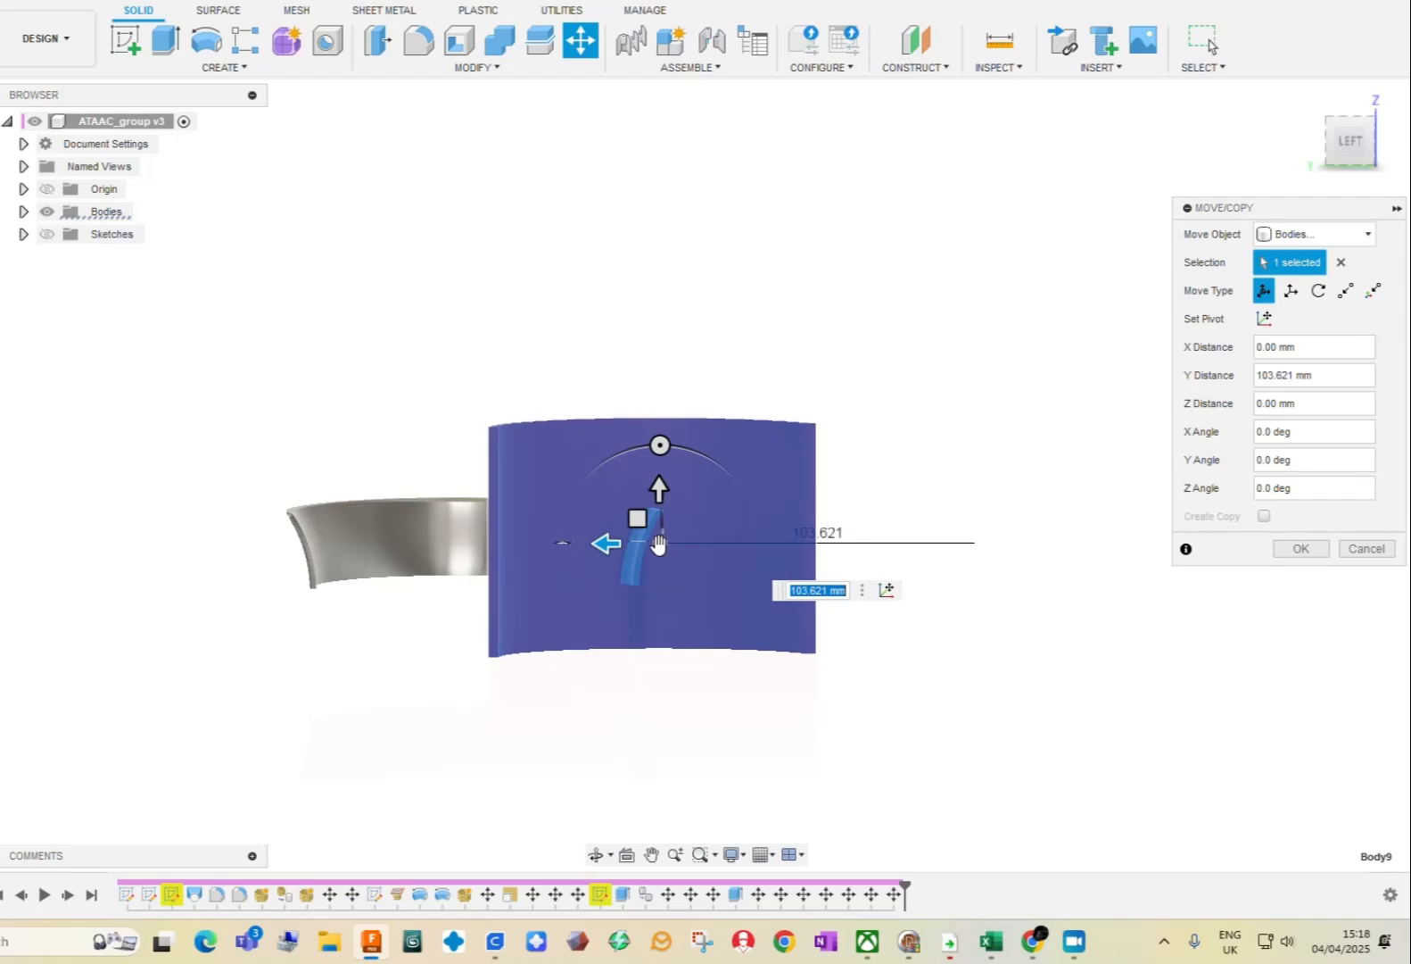
{"action": "left_click", "coordinate": [313, 588]}
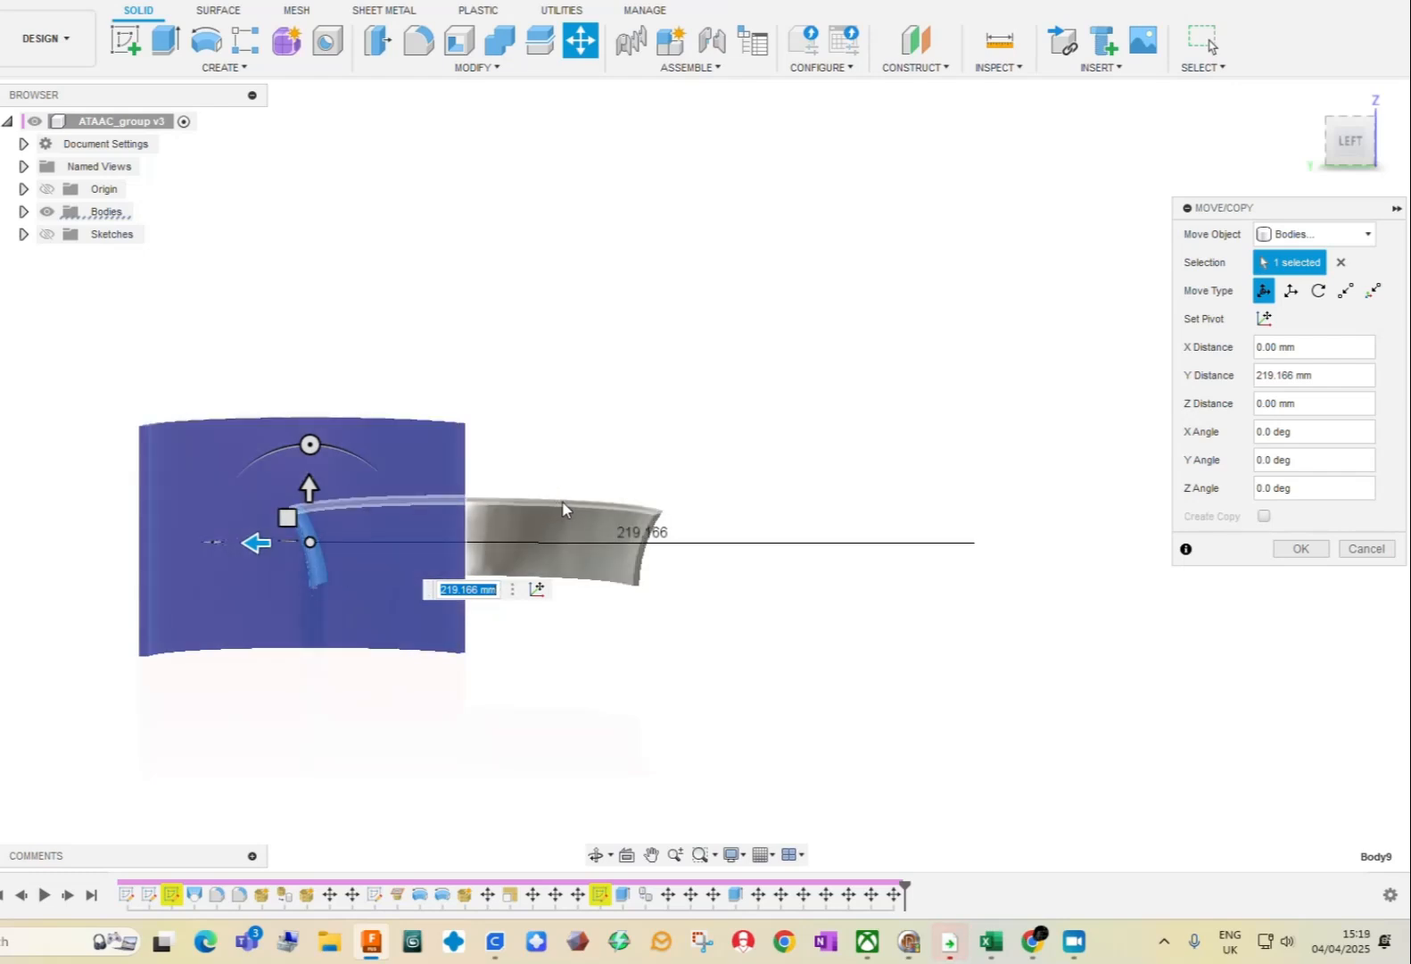
{"action": "left_click", "coordinate": [659, 509]}
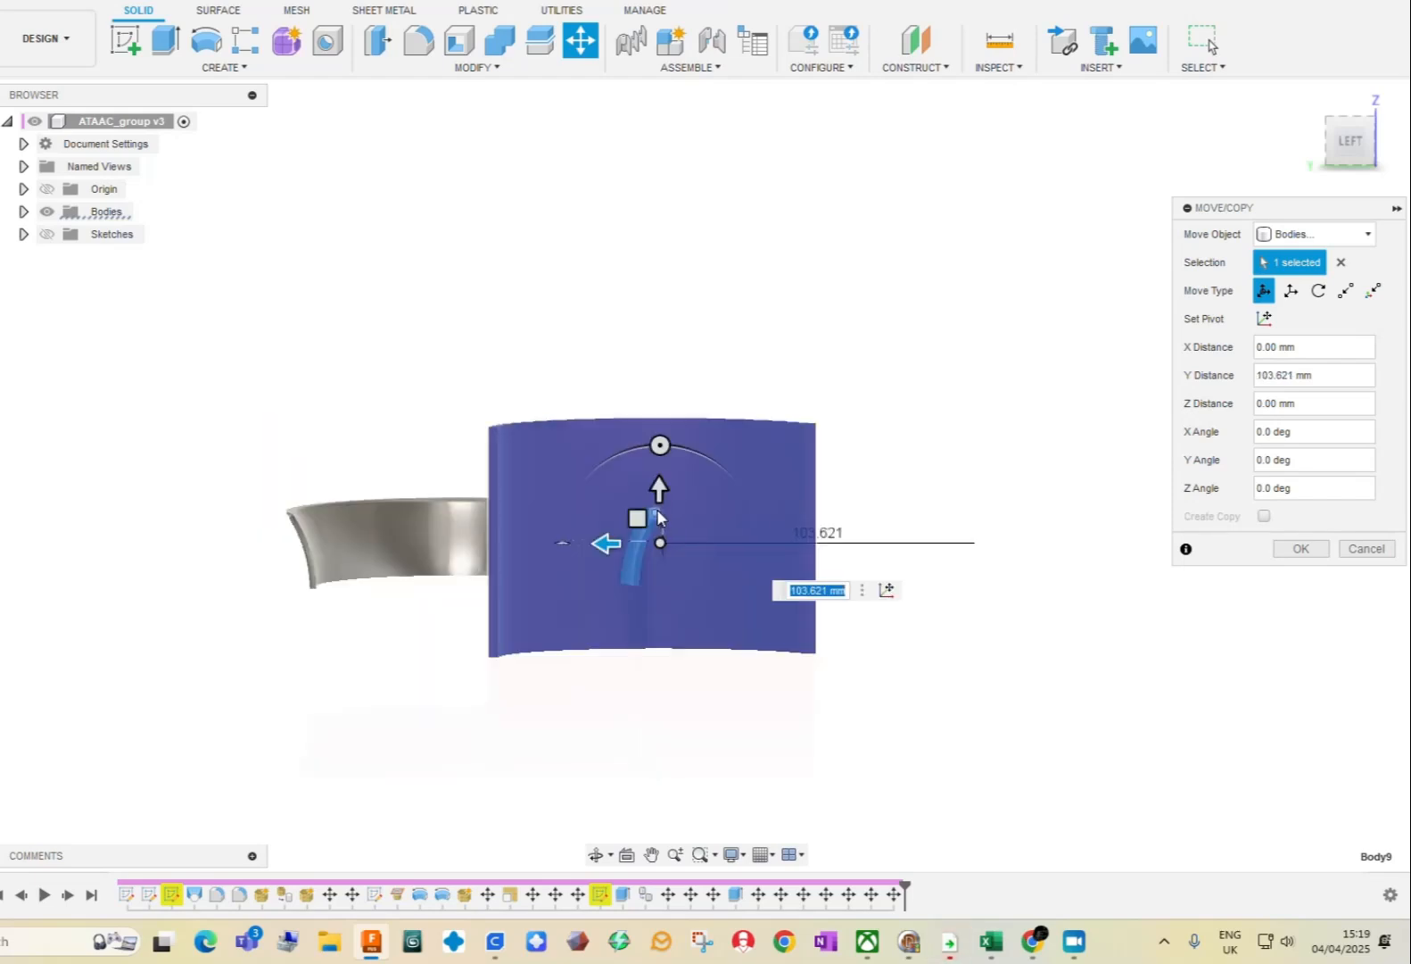
{"action": "left_click", "coordinate": [315, 589]}
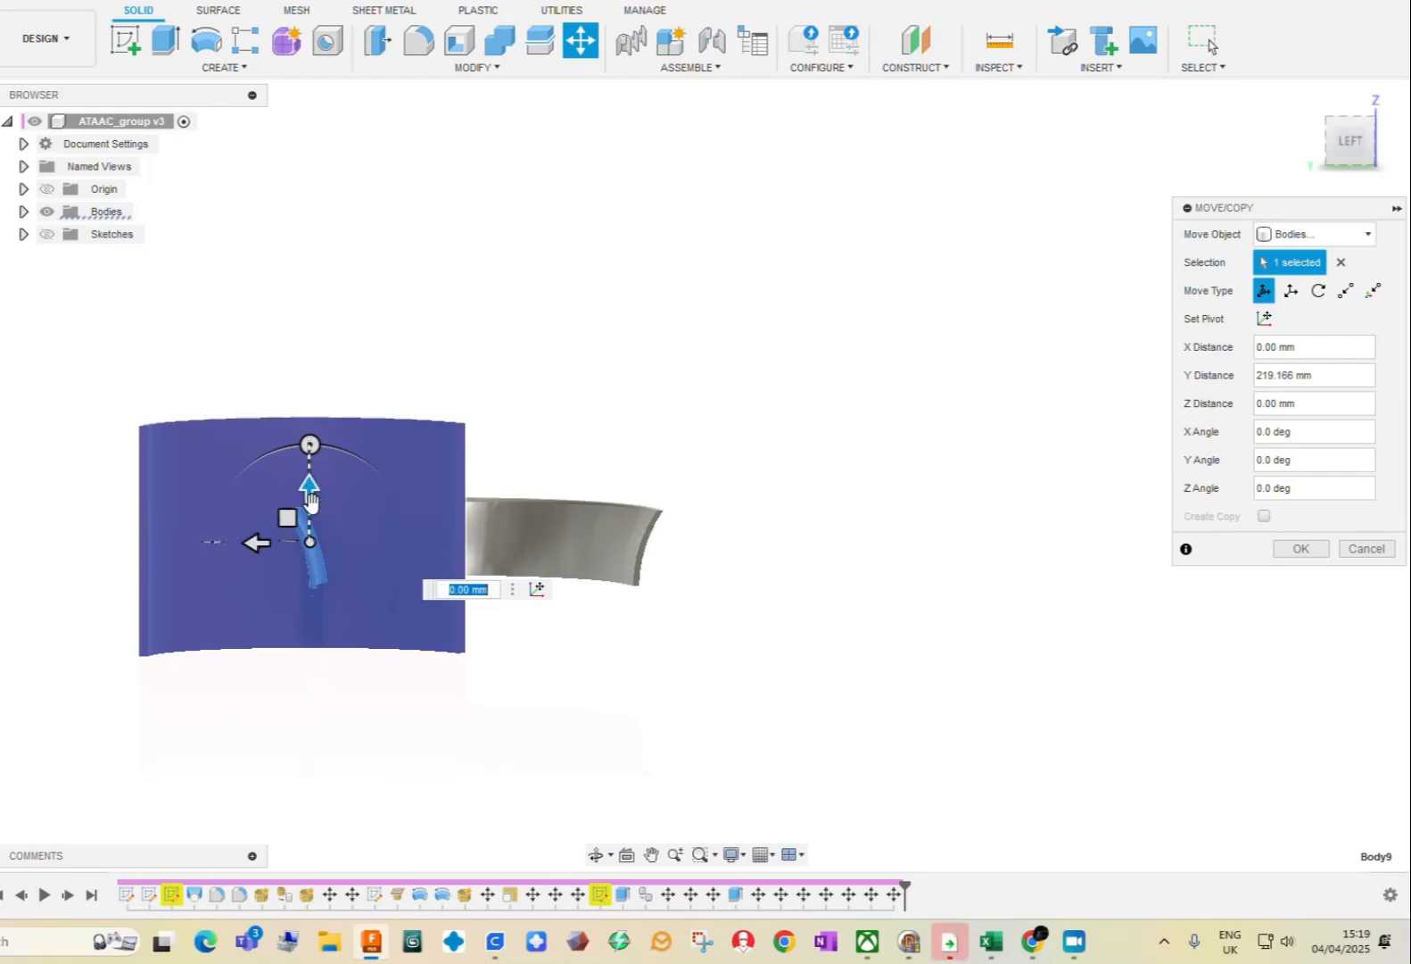
{"action": "left_click_drag", "start_coordinate": [309, 487], "coordinate": [661, 519]}
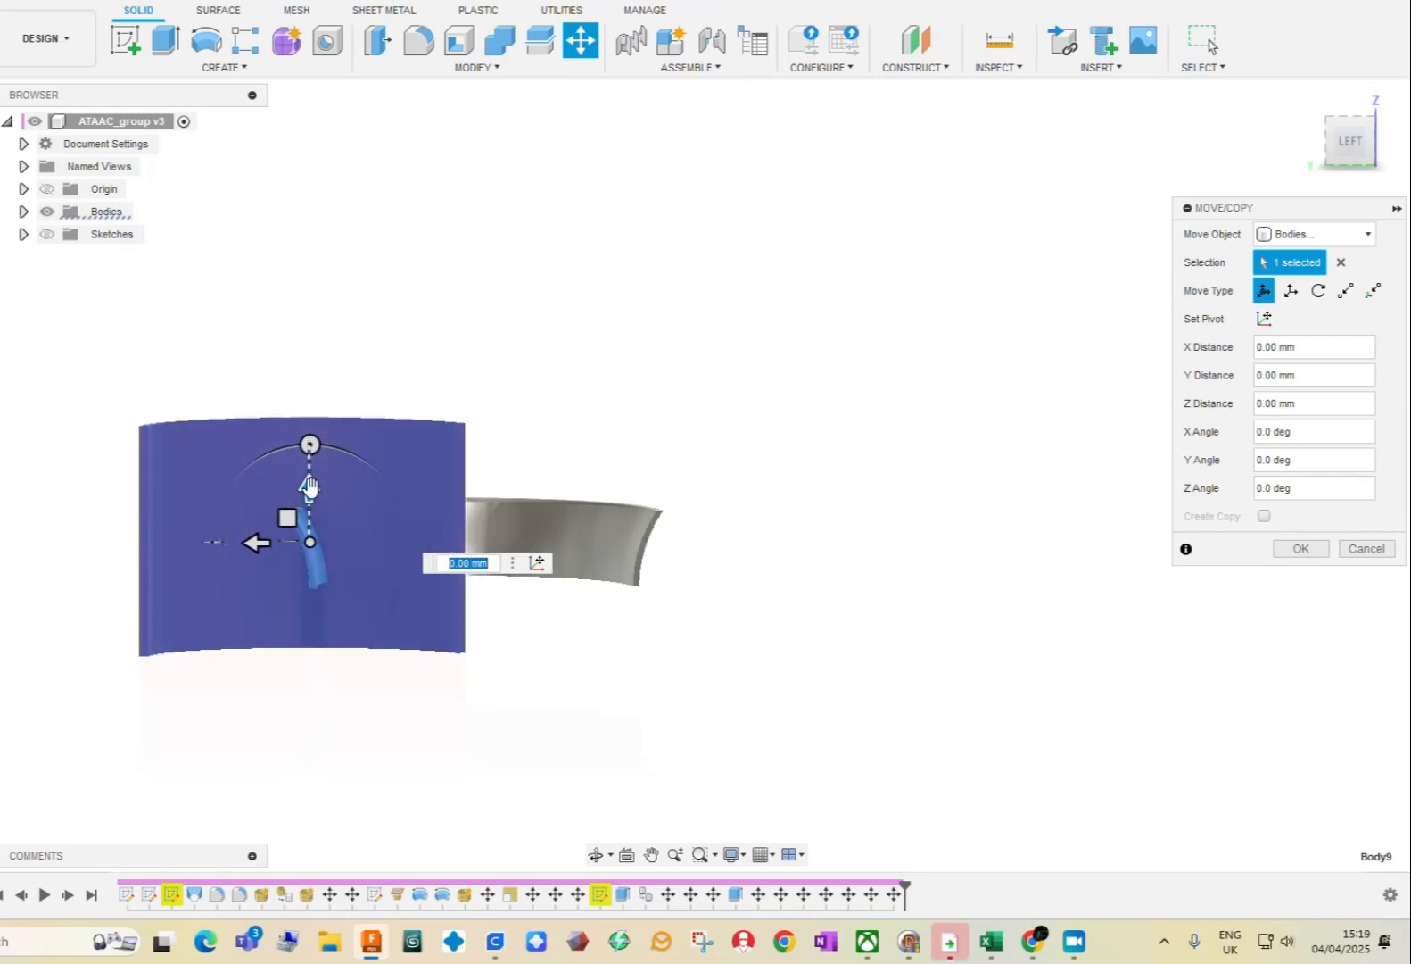
{"action": "left_click_drag", "start_coordinate": [309, 488], "coordinate": [309, 678]}
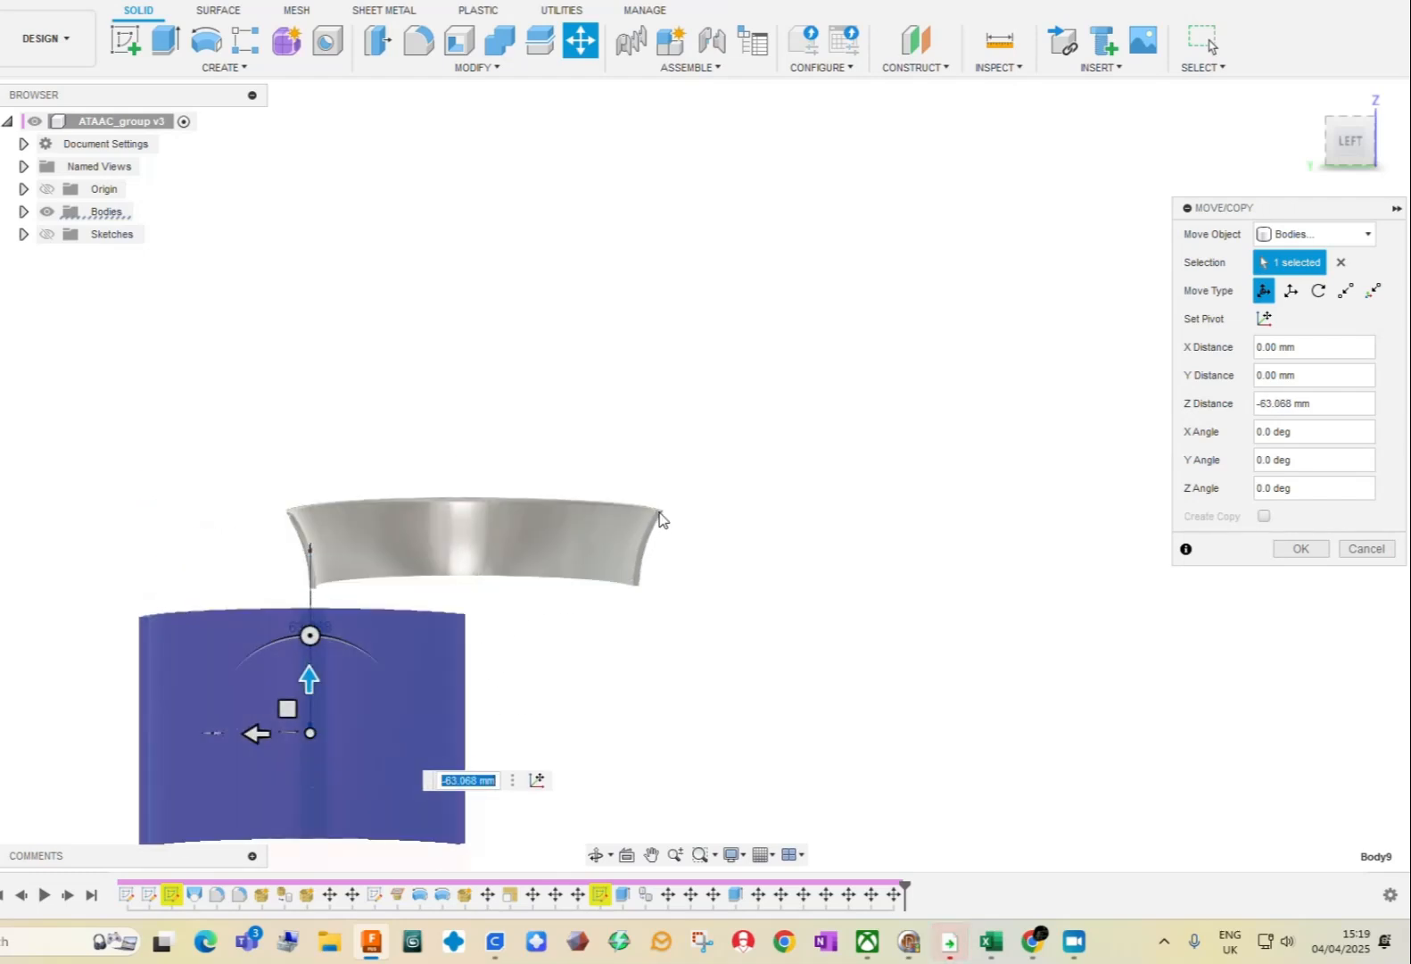
{"action": "left_click", "coordinate": [291, 517]}
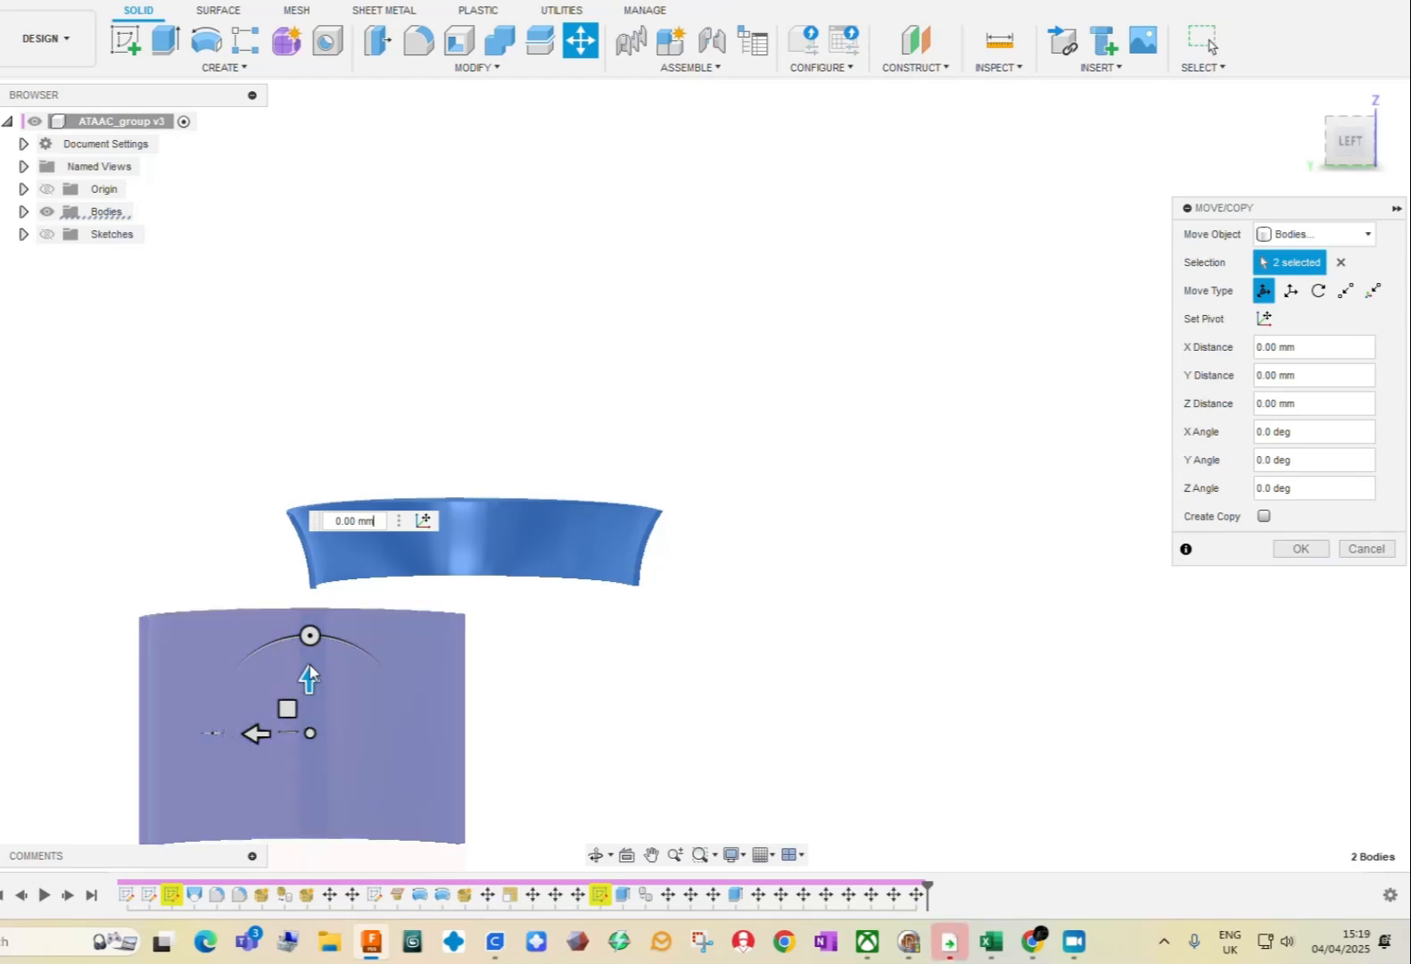
{"action": "left_click_drag", "start_coordinate": [309, 680], "coordinate": [308, 688]}
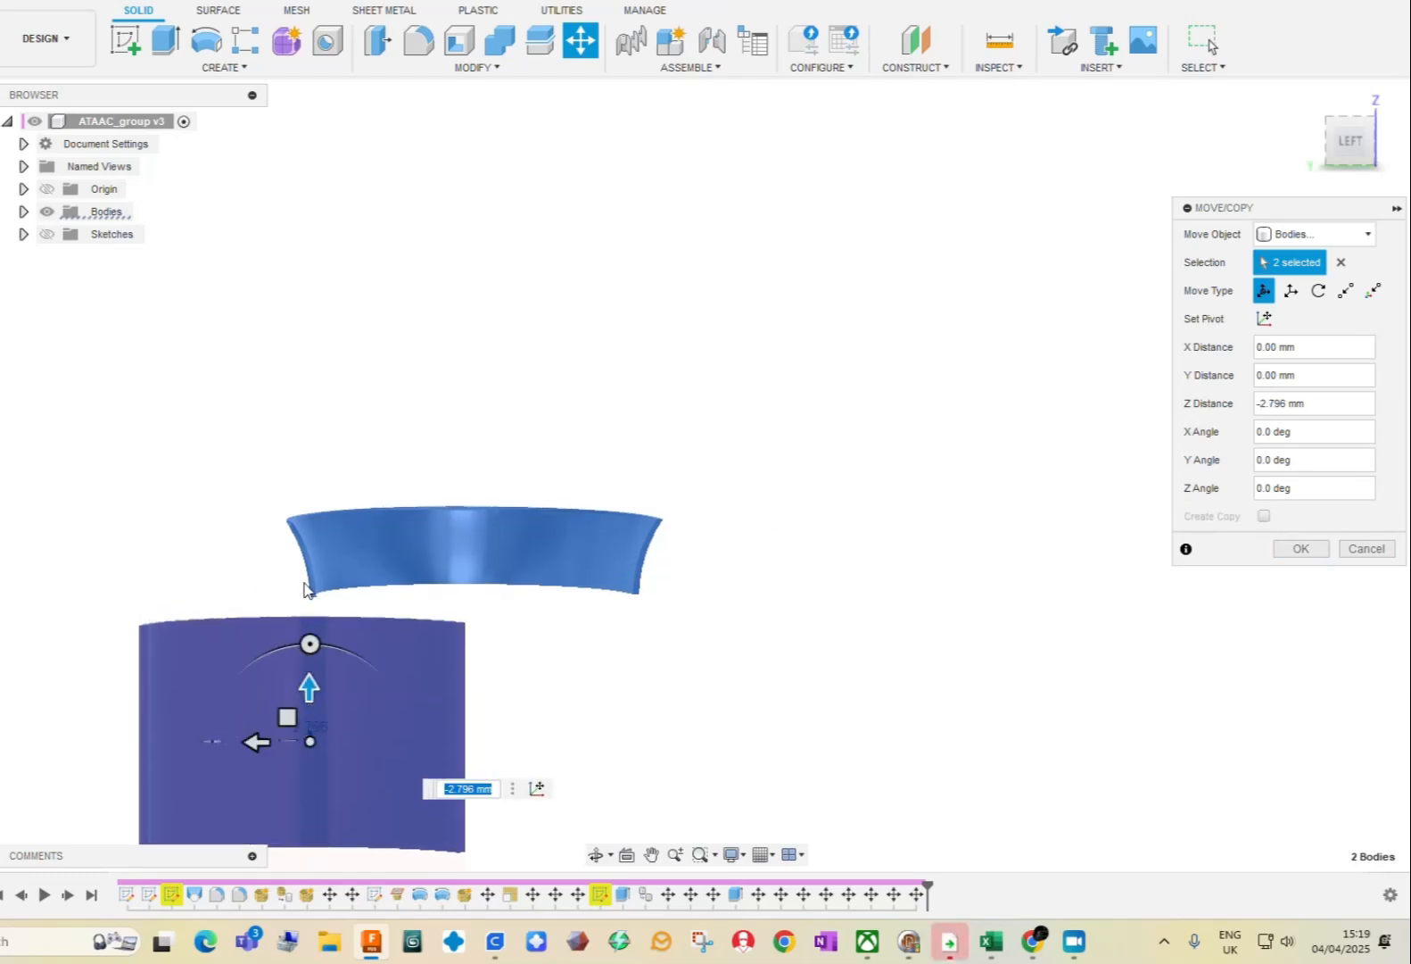
{"action": "left_click", "coordinate": [1343, 264]}
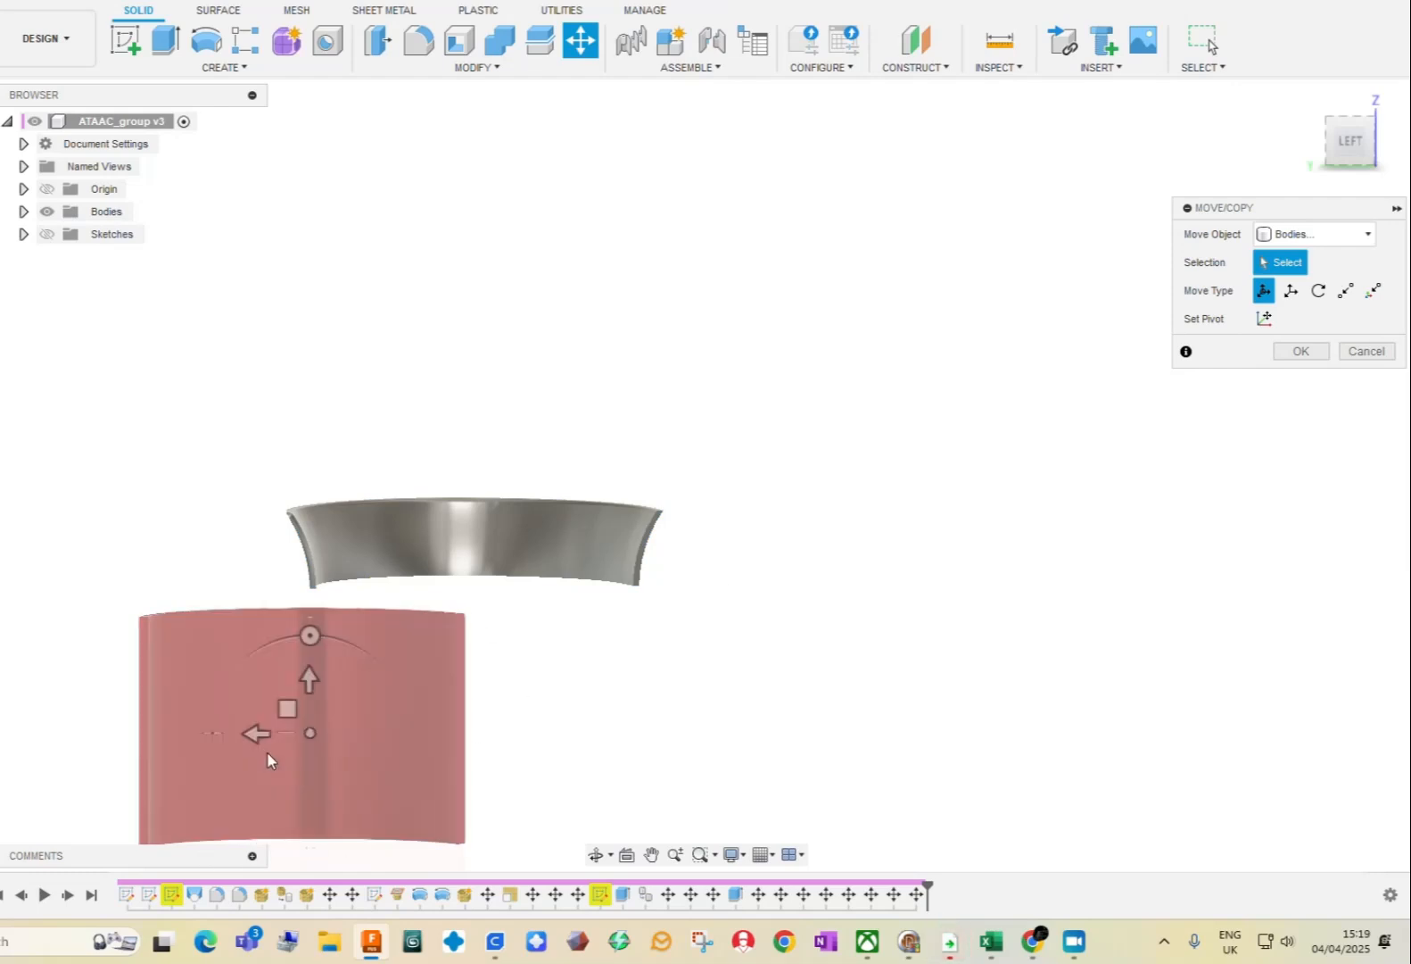
{"action": "left_click", "coordinate": [307, 732]}
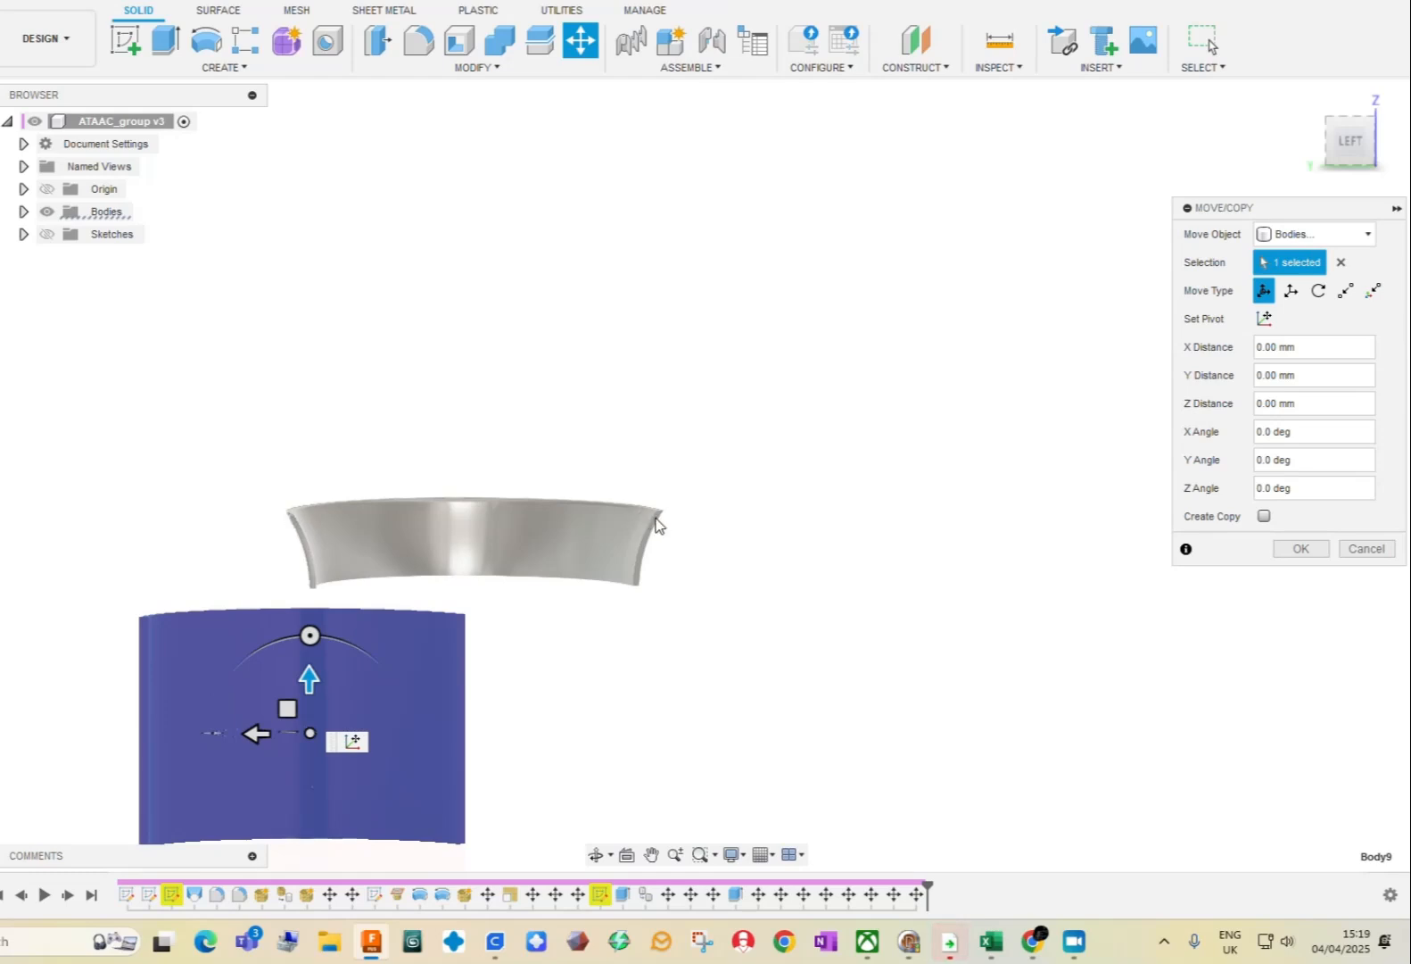
{"action": "left_click", "coordinate": [620, 522]}
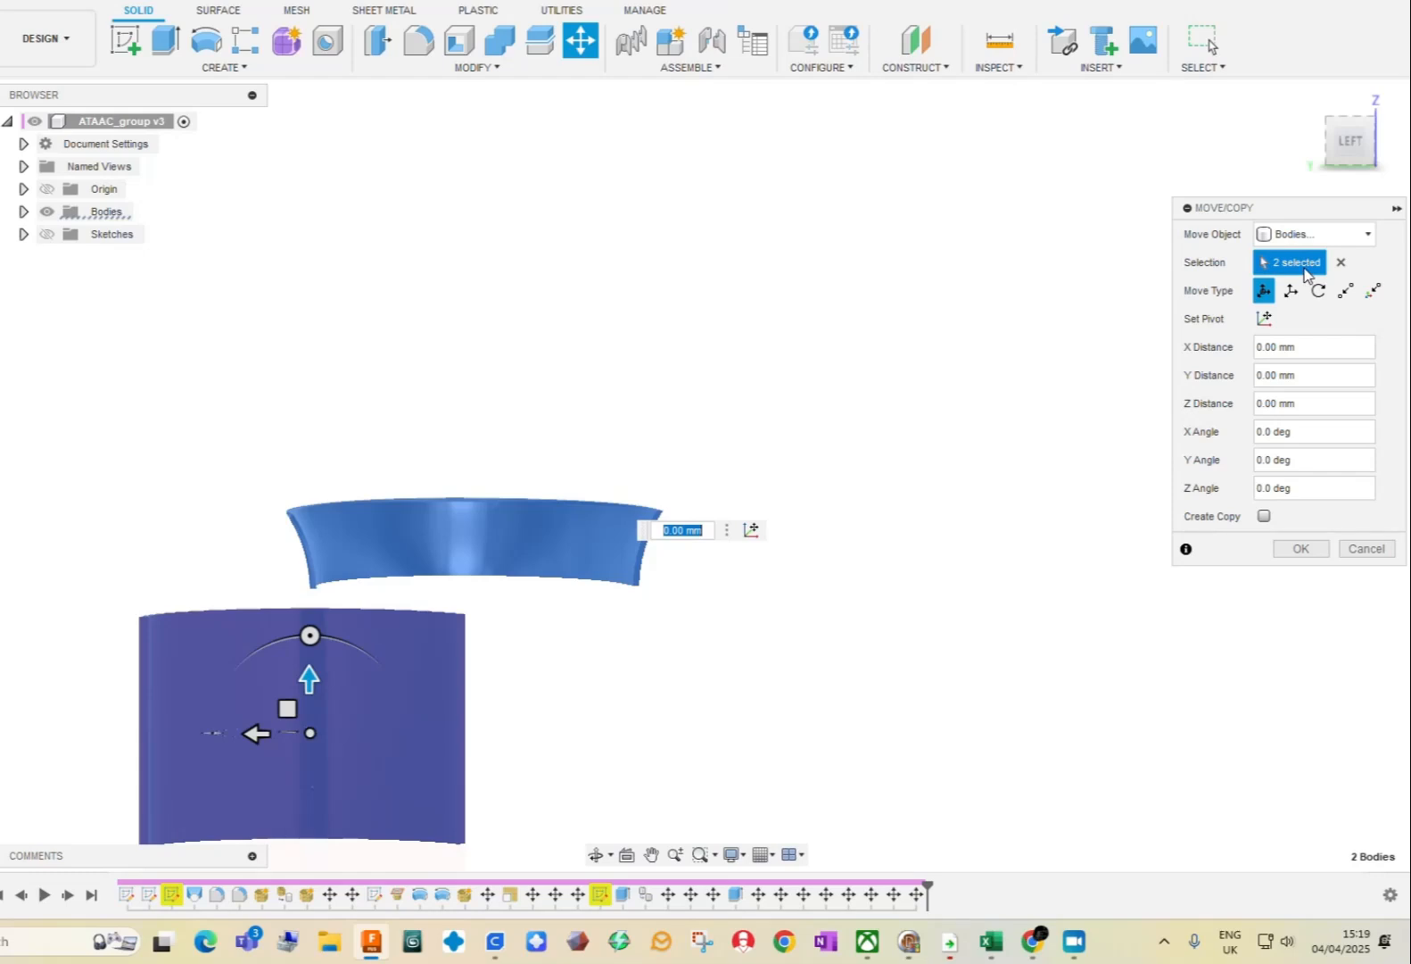
{"action": "left_click", "coordinate": [1341, 262]}
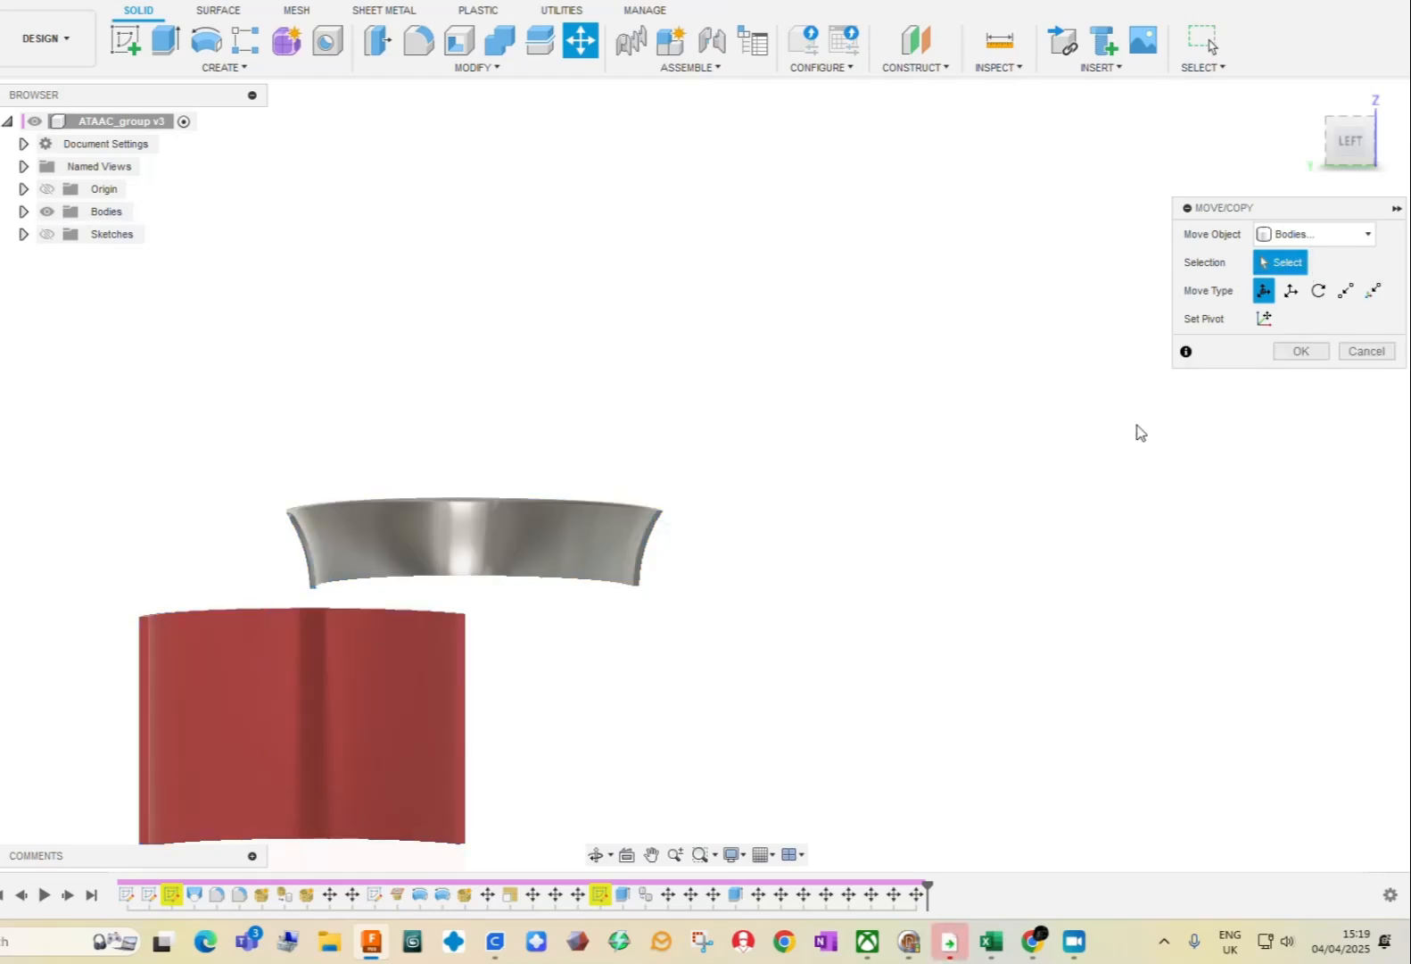
Select only the red body and snap it along Z to the grey ring's lower corner, a 46.749 mm move.
{"action": "left_click", "coordinate": [312, 737]}
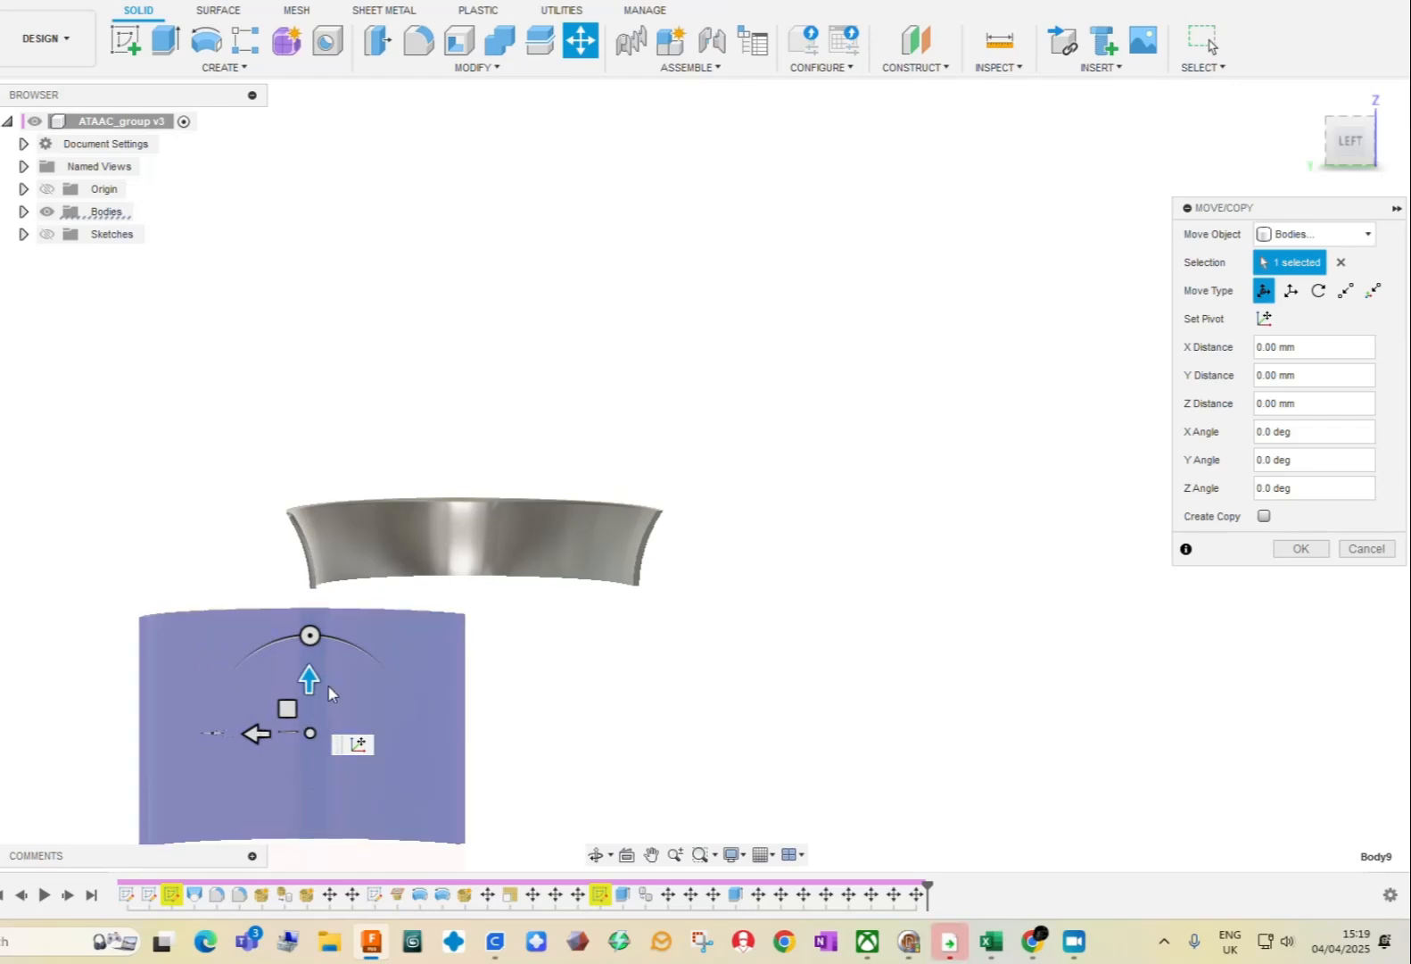
{"action": "left_click_drag", "start_coordinate": [309, 678], "coordinate": [310, 709]}
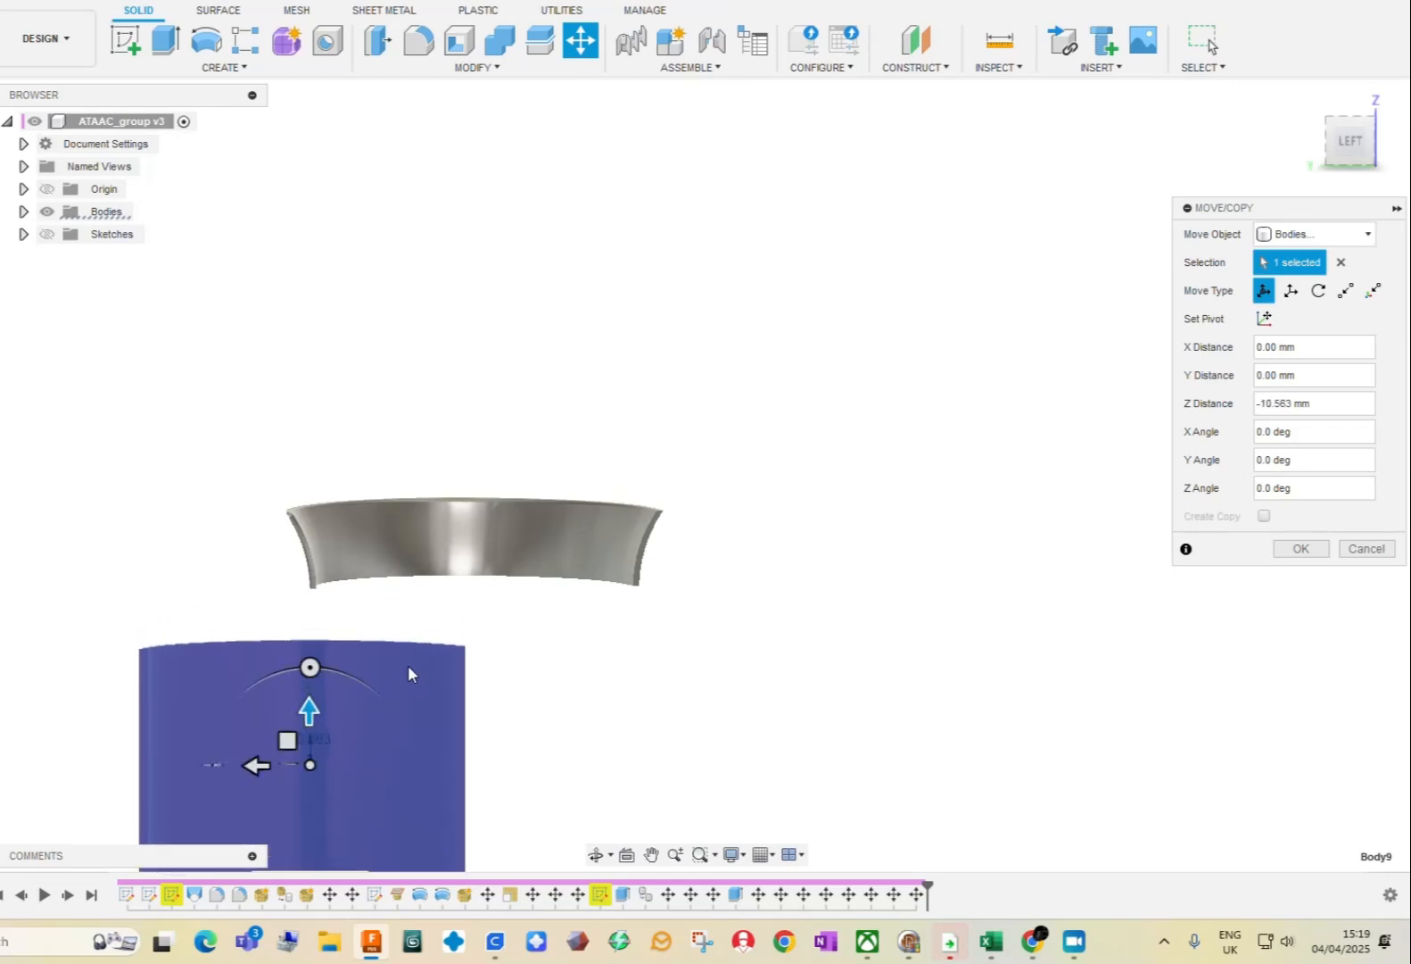
{"action": "left_click", "coordinate": [662, 517]}
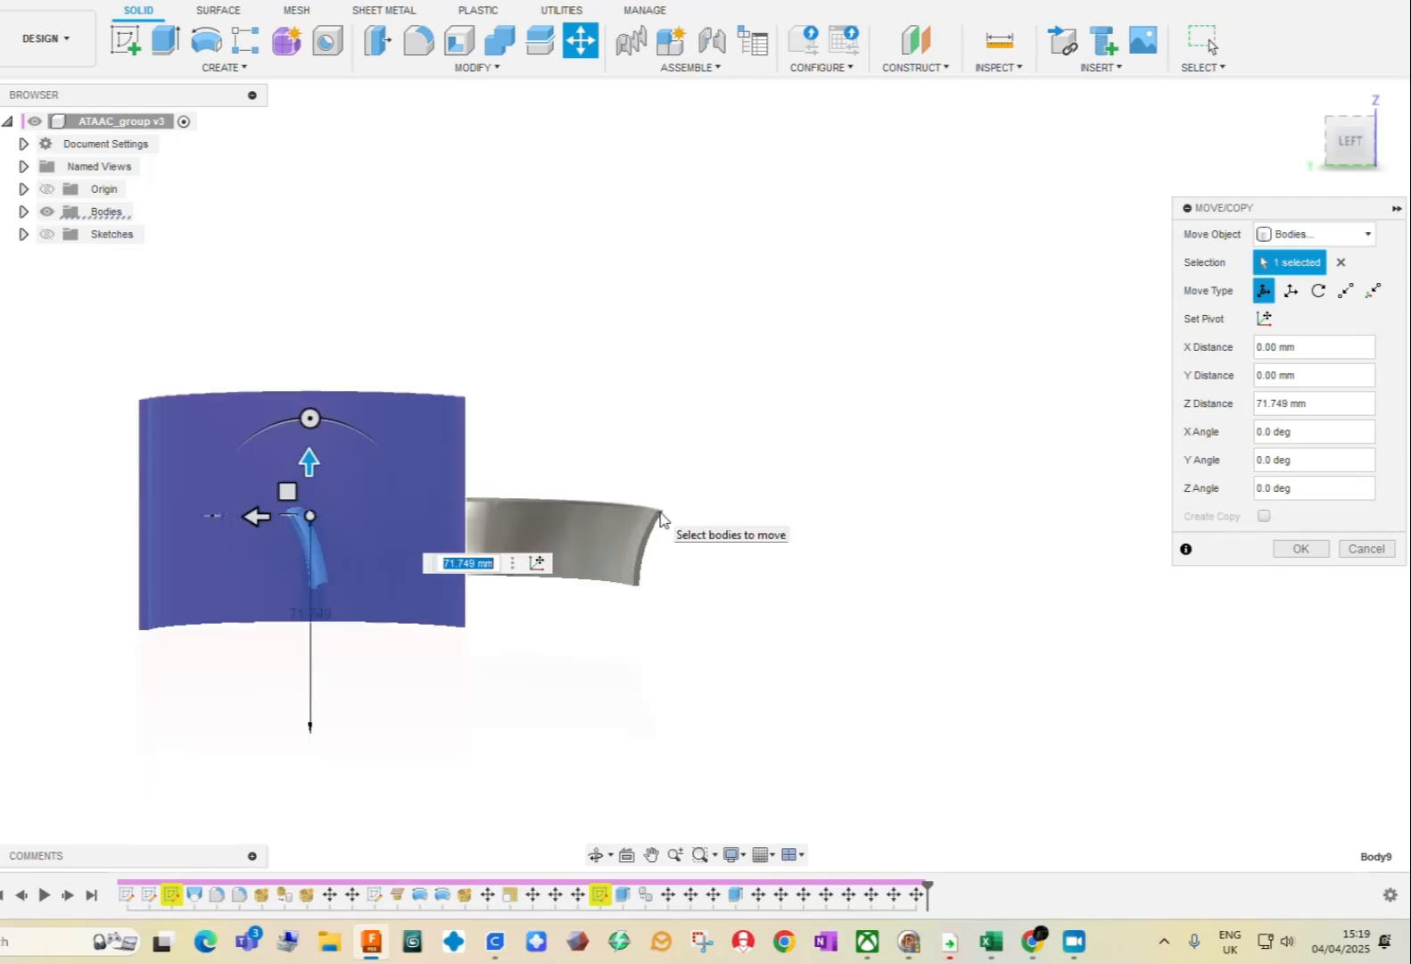
{"action": "left_click", "coordinate": [637, 589]}
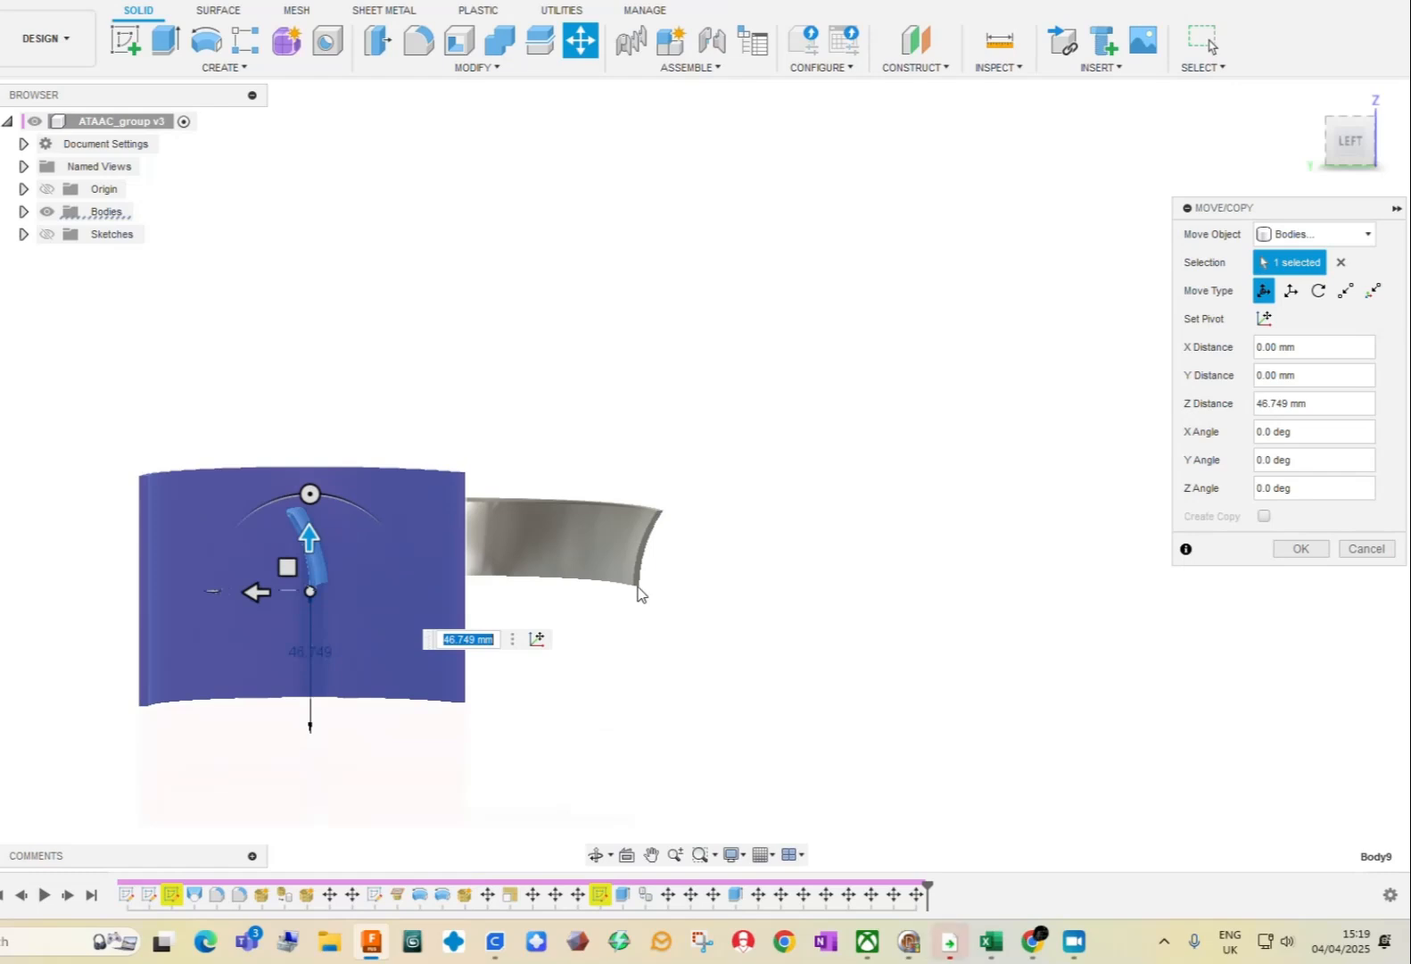
{"action": "left_click", "coordinate": [663, 520]}
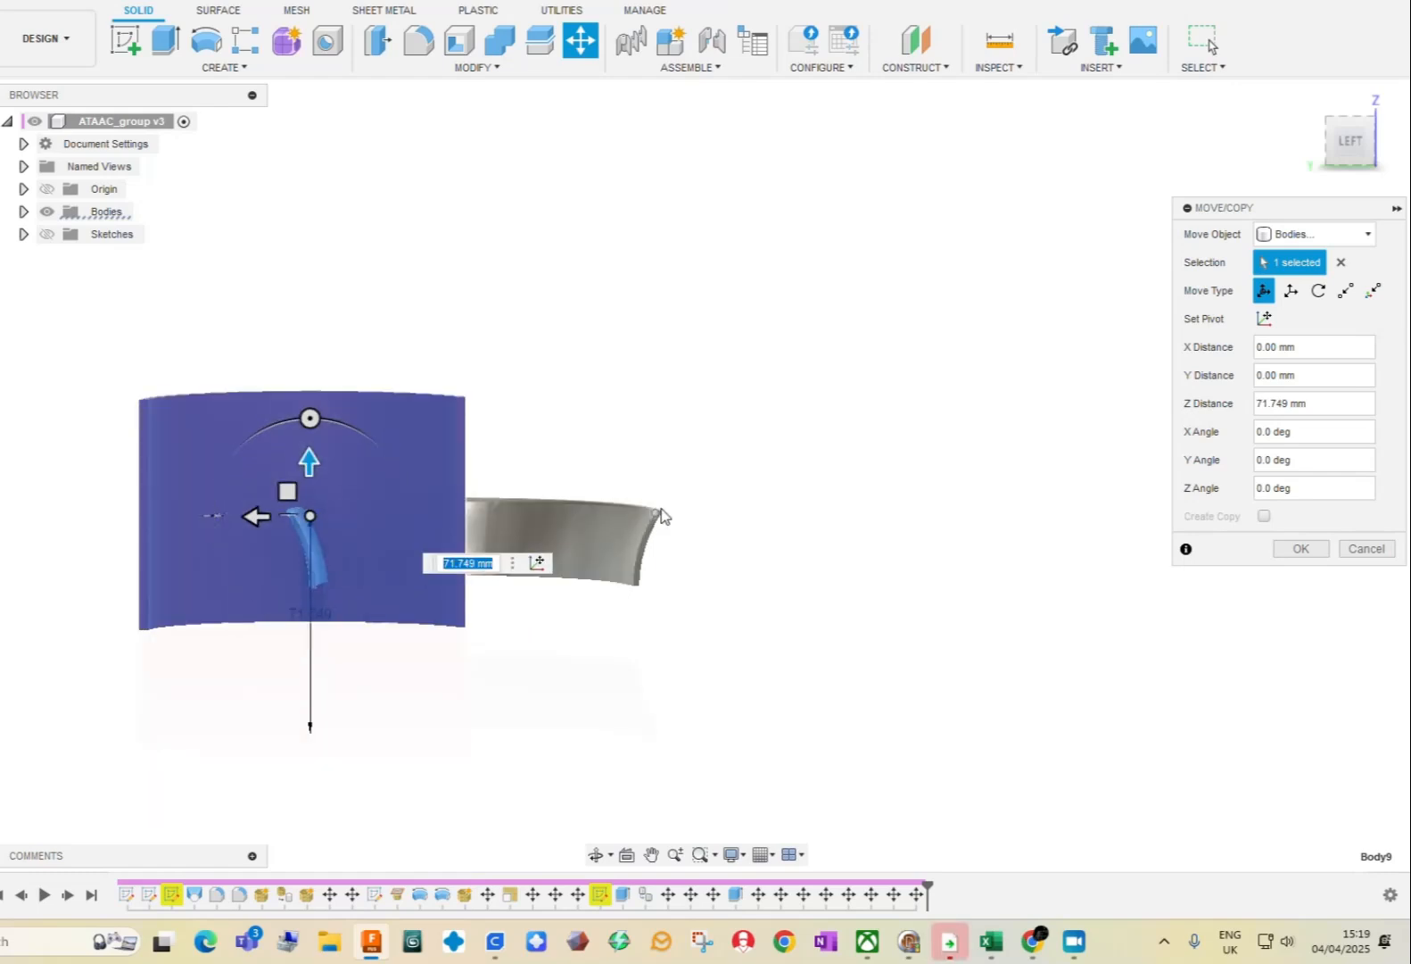
{"action": "left_click", "coordinate": [639, 587]}
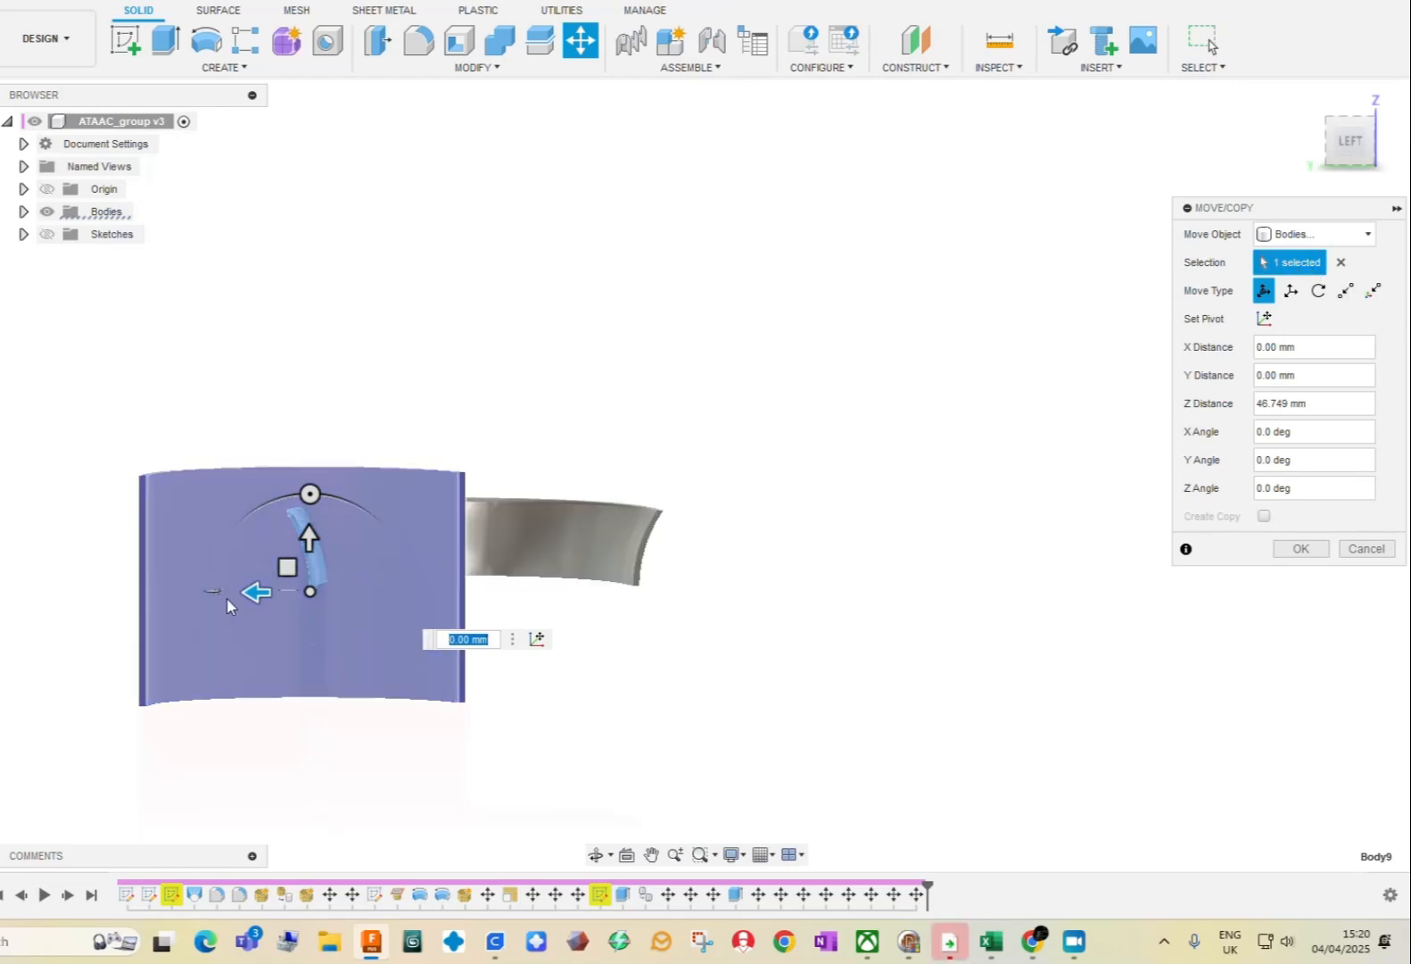
Snap the red body along Y to the grey ring's outer upper corner, a 7.522 mm move.
{"action": "left_click_drag", "start_coordinate": [251, 591], "coordinate": [156, 591]}
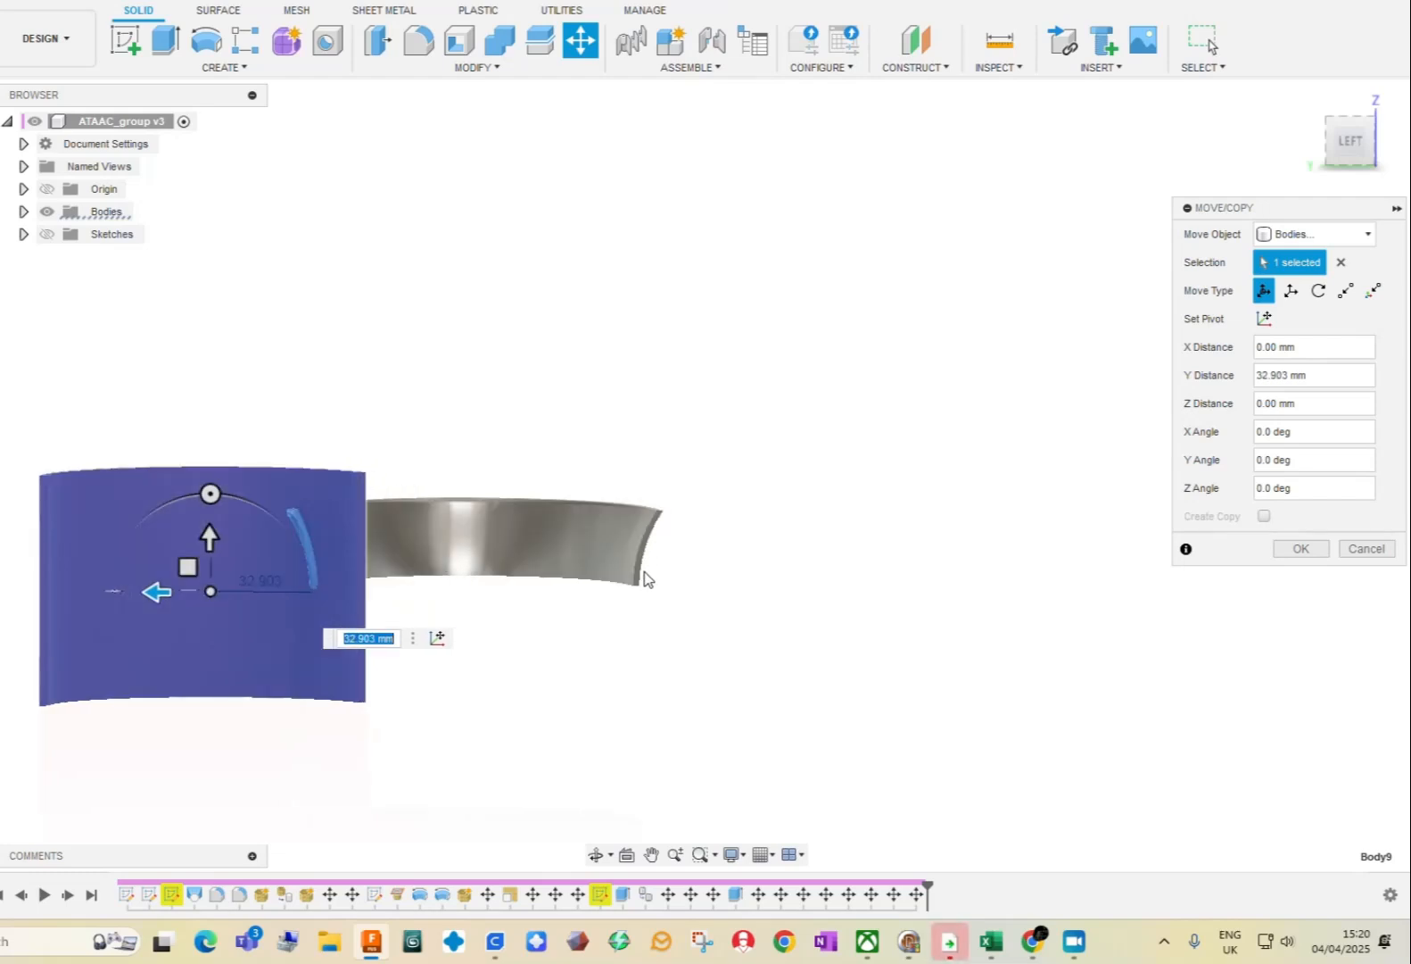
{"action": "left_click", "coordinate": [662, 517]}
{"action": "left_click", "coordinate": [313, 593]}
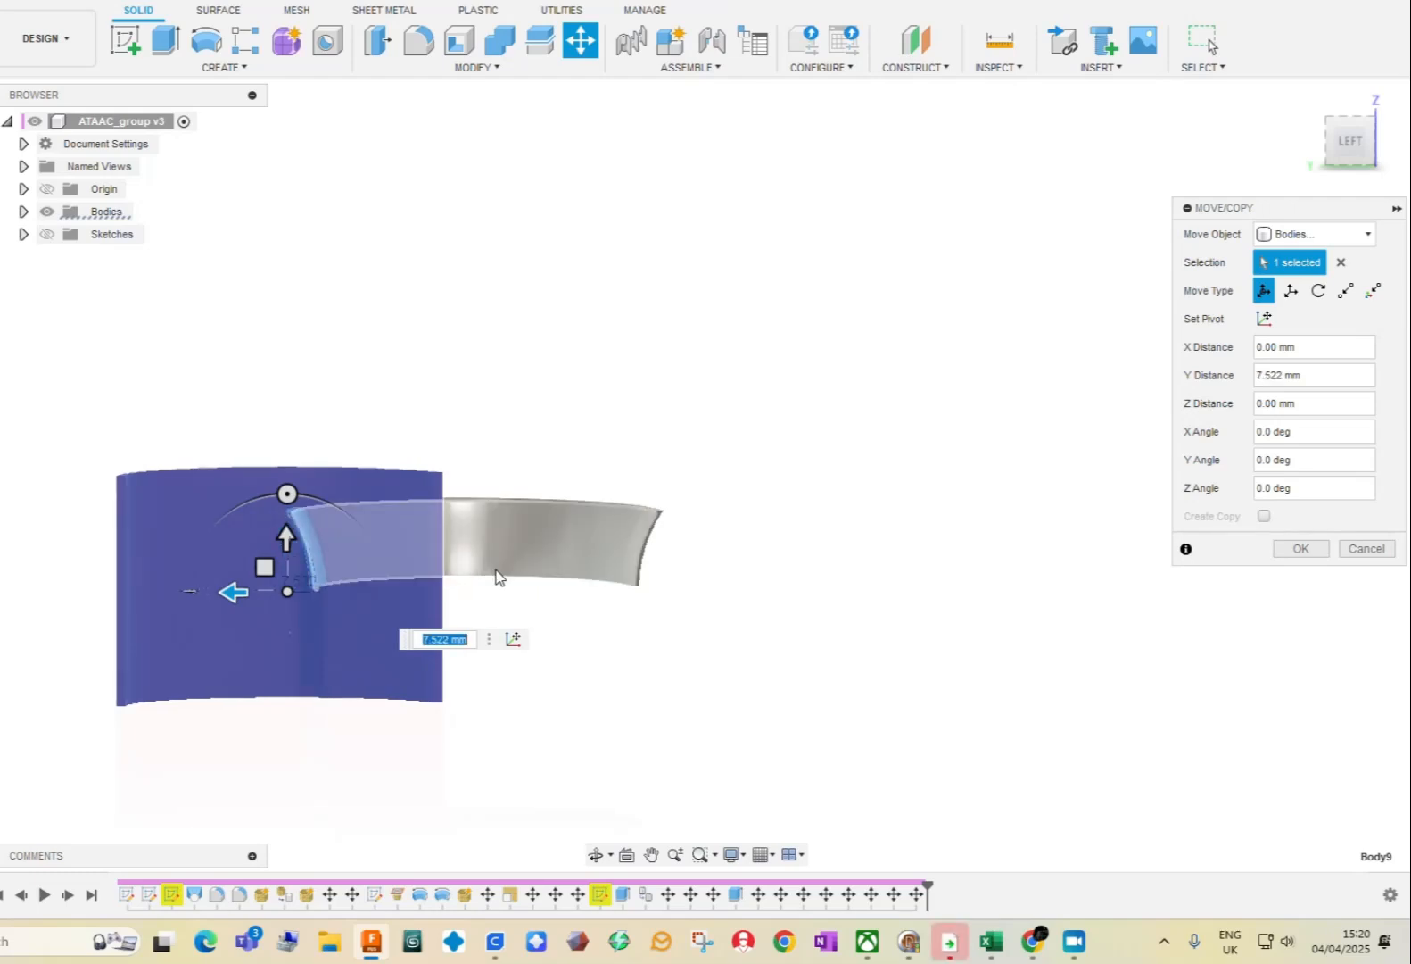
Snap the red body along Y to the lower corner at the grey ring's opposite end, a -107.545 mm move, and finish the move.
{"action": "left_click", "coordinate": [637, 589]}
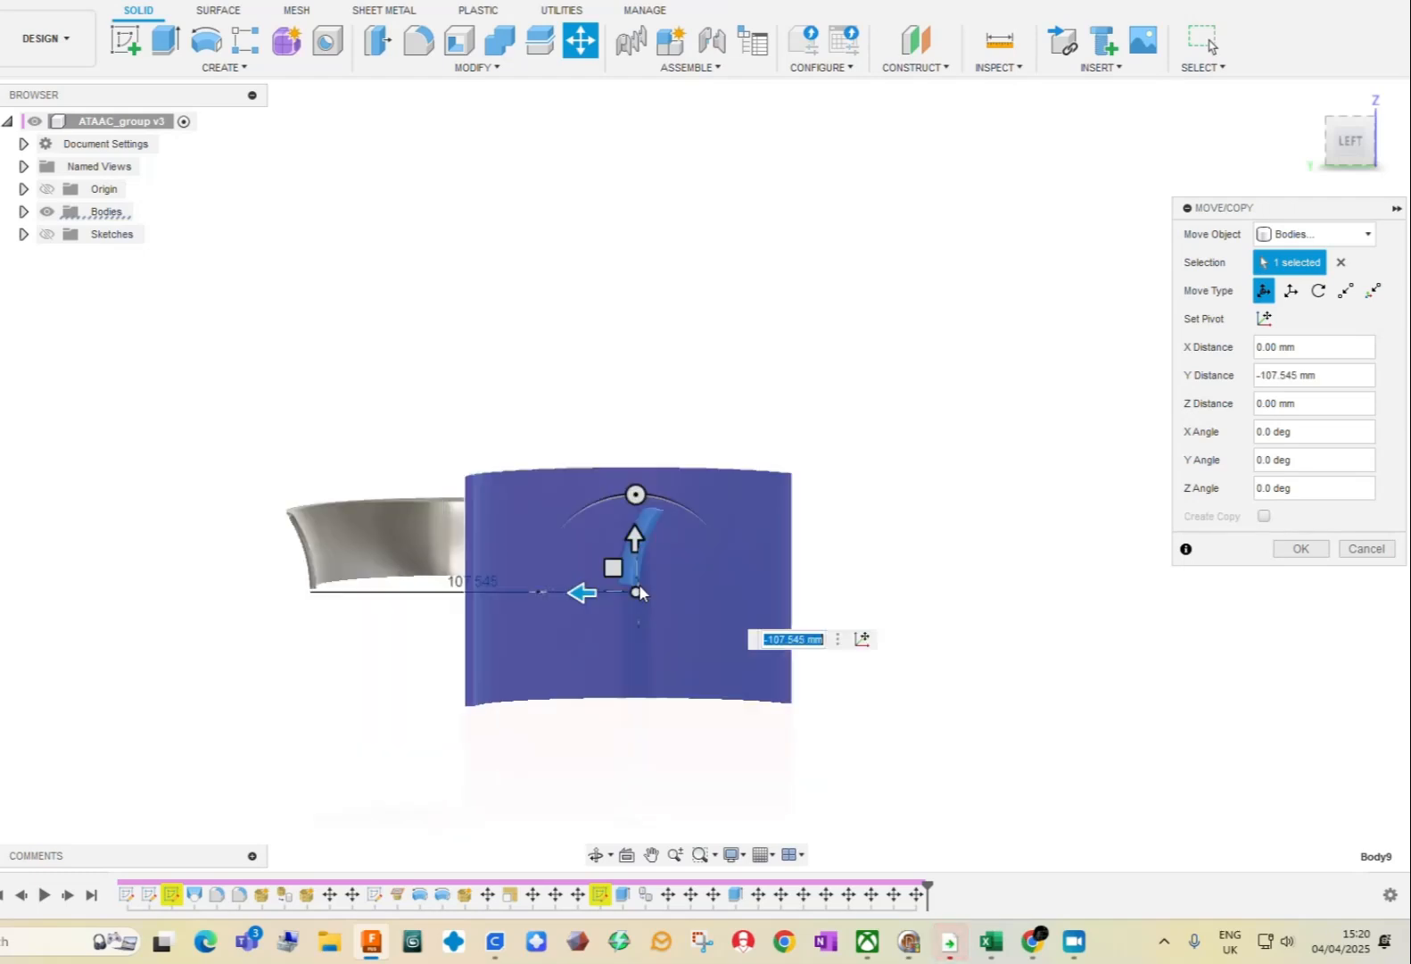
{"action": "left_click", "coordinate": [598, 854]}
{"action": "left_click_drag", "start_coordinate": [591, 616], "coordinate": [504, 605]}
{"action": "middle_click_drag", "start_coordinate": [604, 534], "coordinate": [408, 659]}
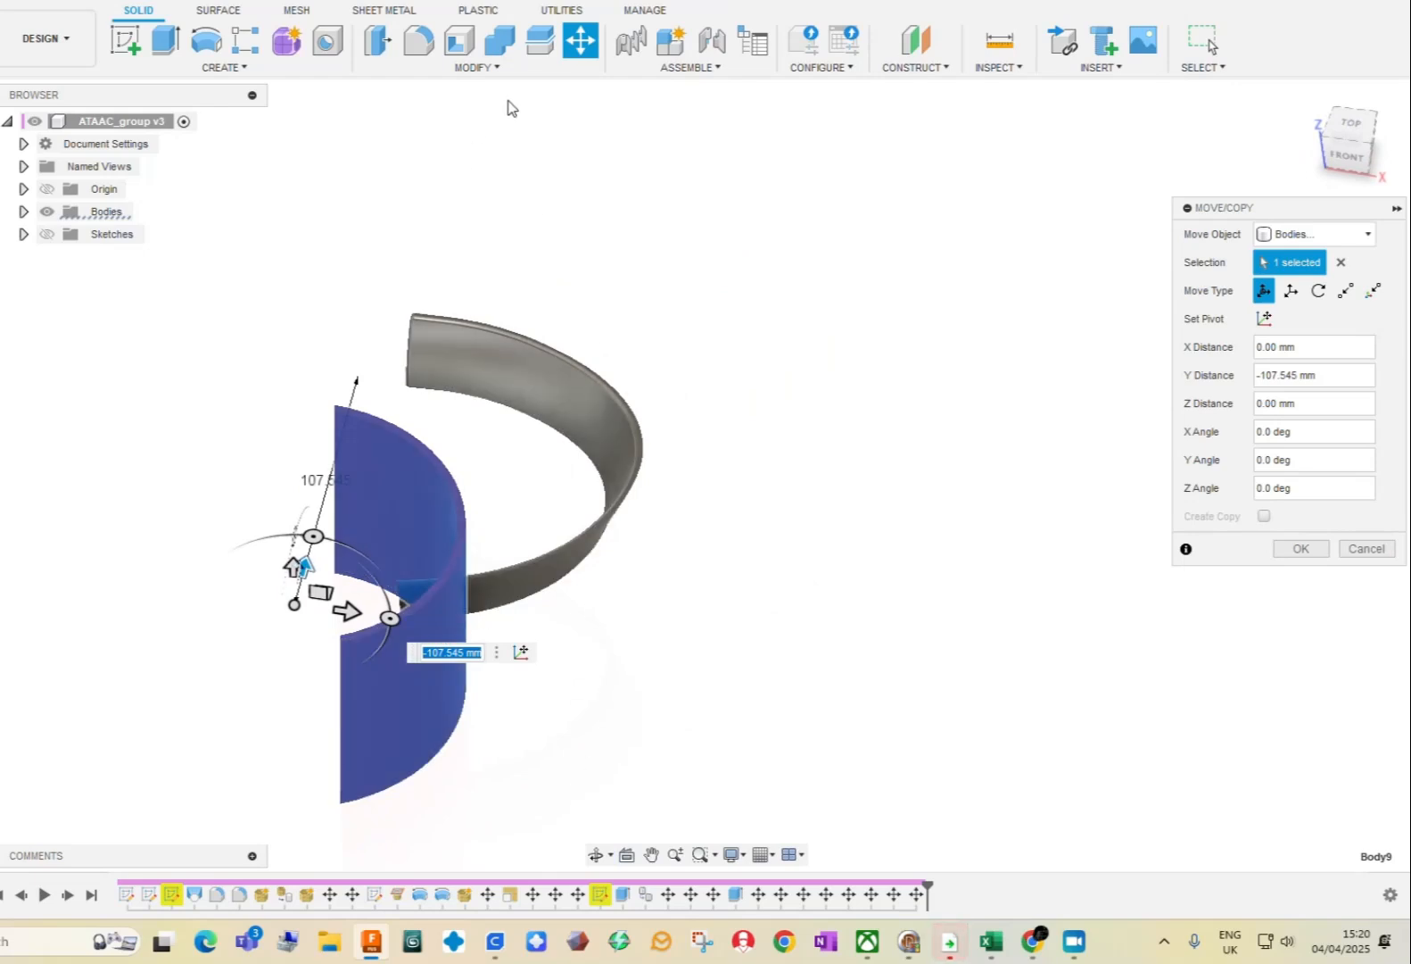
{"action": "left_click", "coordinate": [478, 67]}
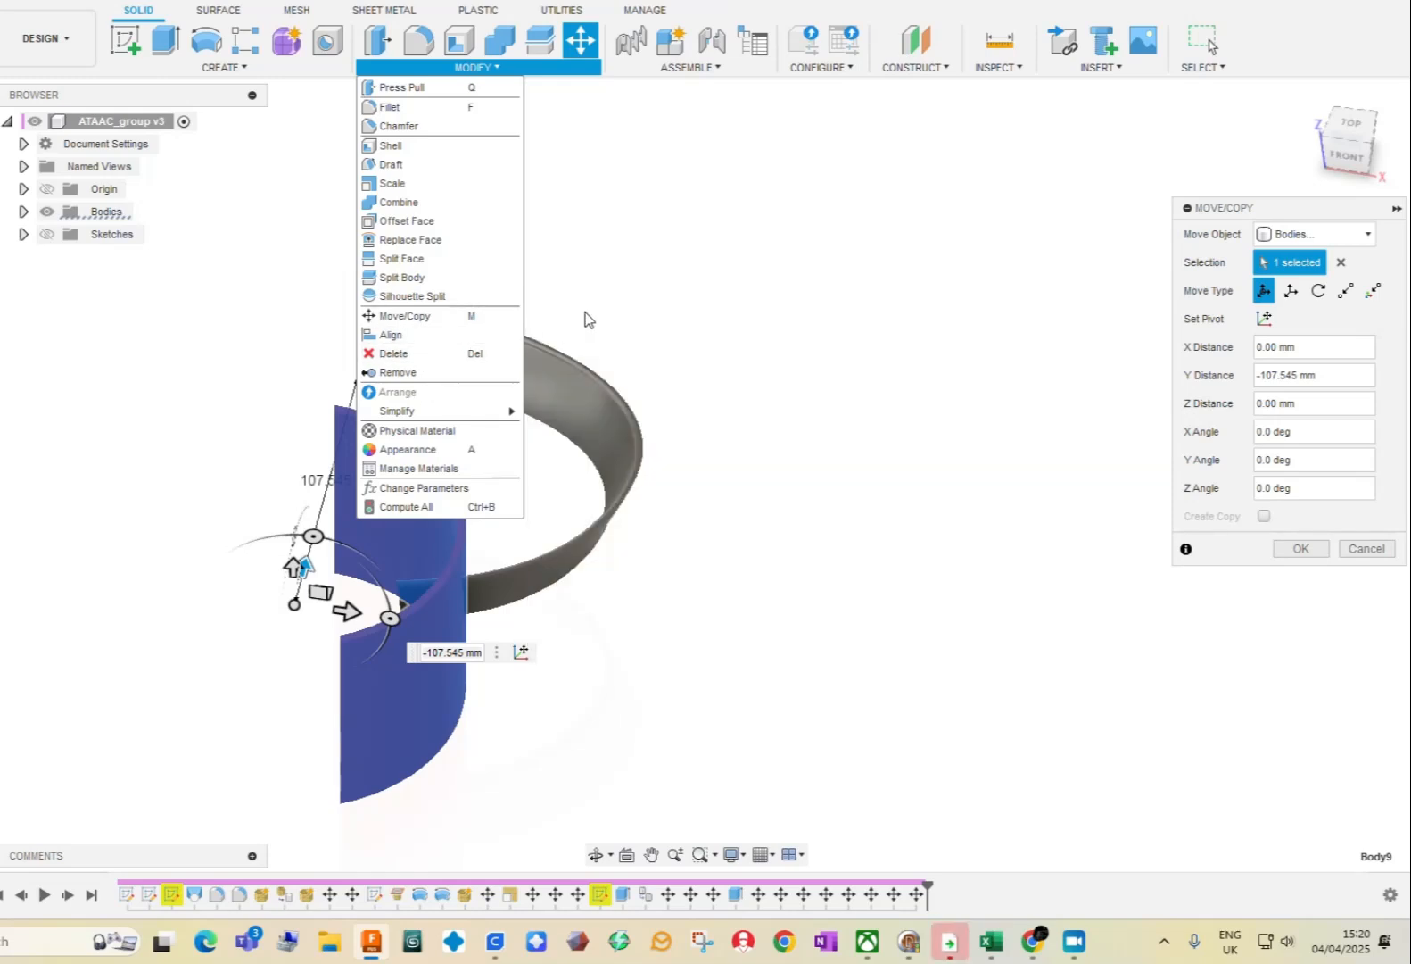
{"action": "left_click", "coordinate": [751, 220]}
{"action": "left_click", "coordinate": [595, 854]}
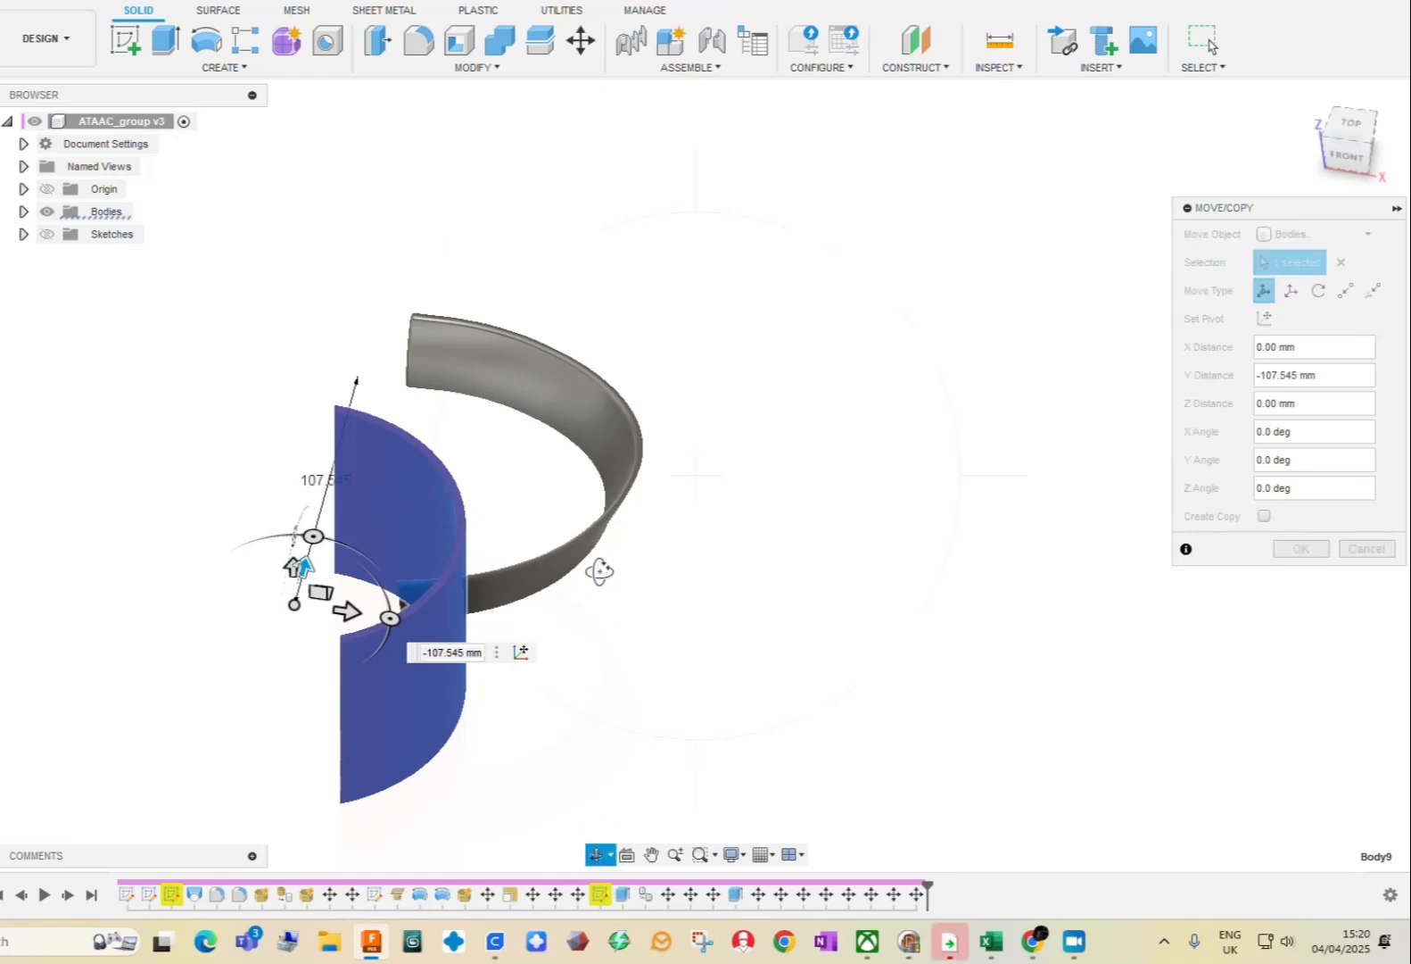
{"action": "left_click_drag", "start_coordinate": [599, 570], "coordinate": [746, 510]}
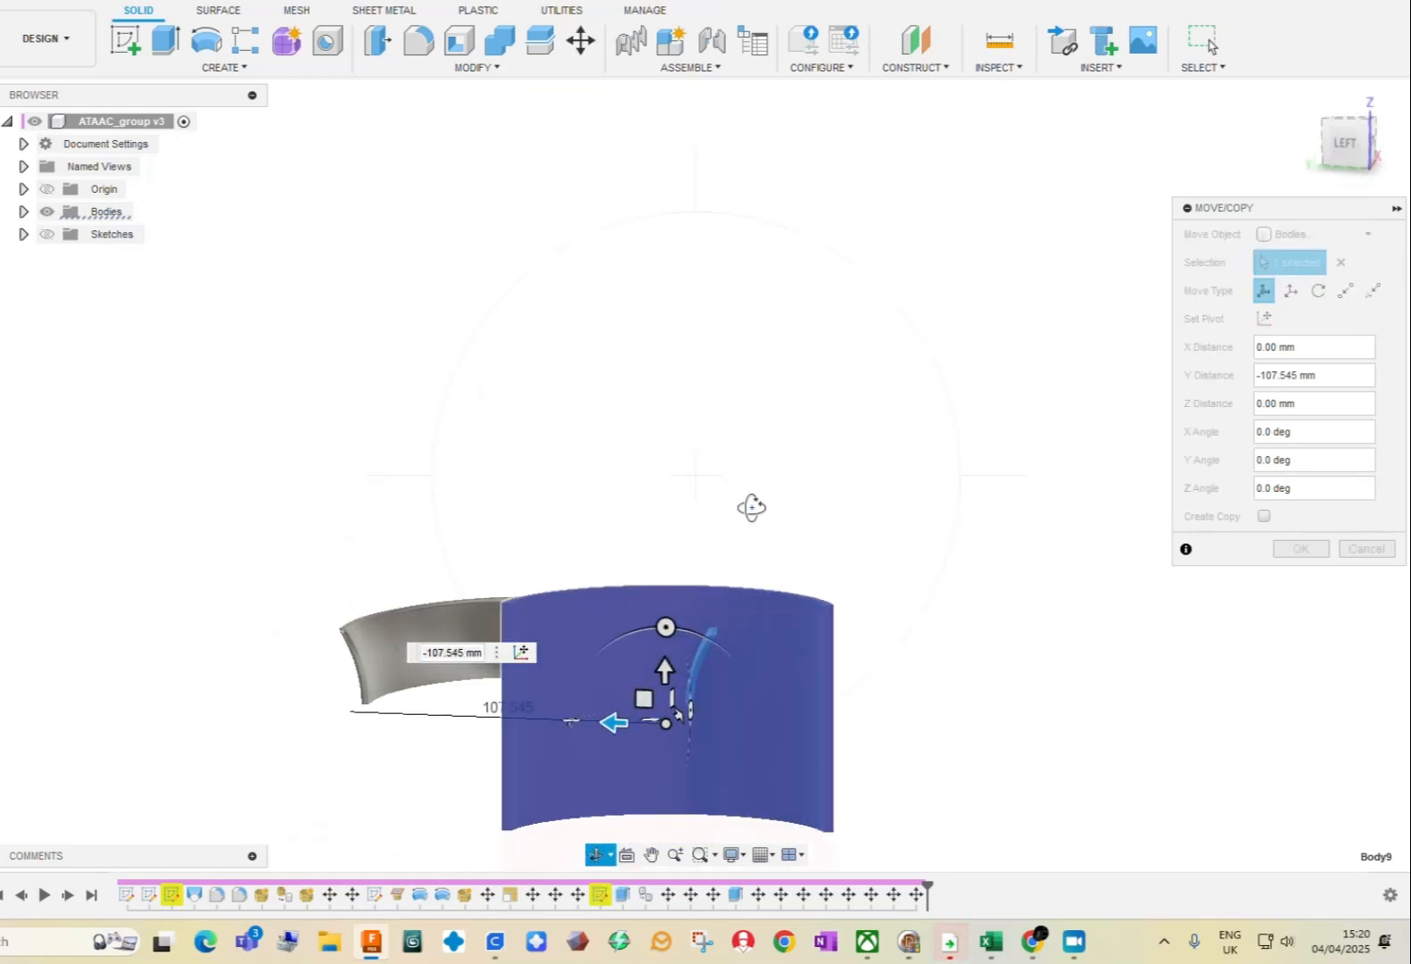
{"action": "middle_click_drag", "start_coordinate": [760, 498], "coordinate": [659, 362]}
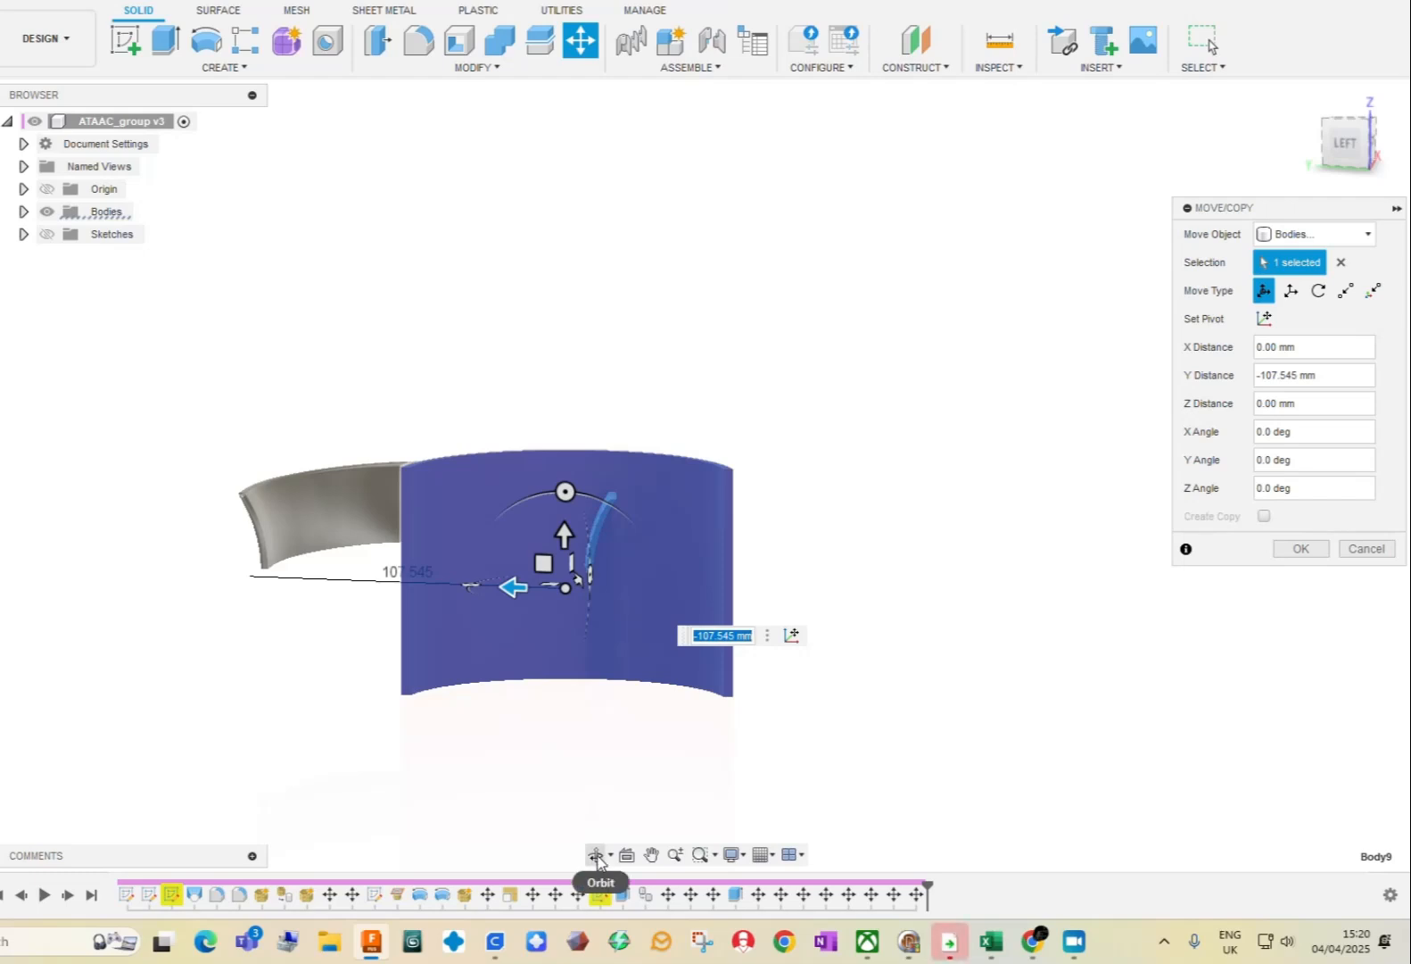
{"action": "left_click", "coordinate": [1301, 548]}
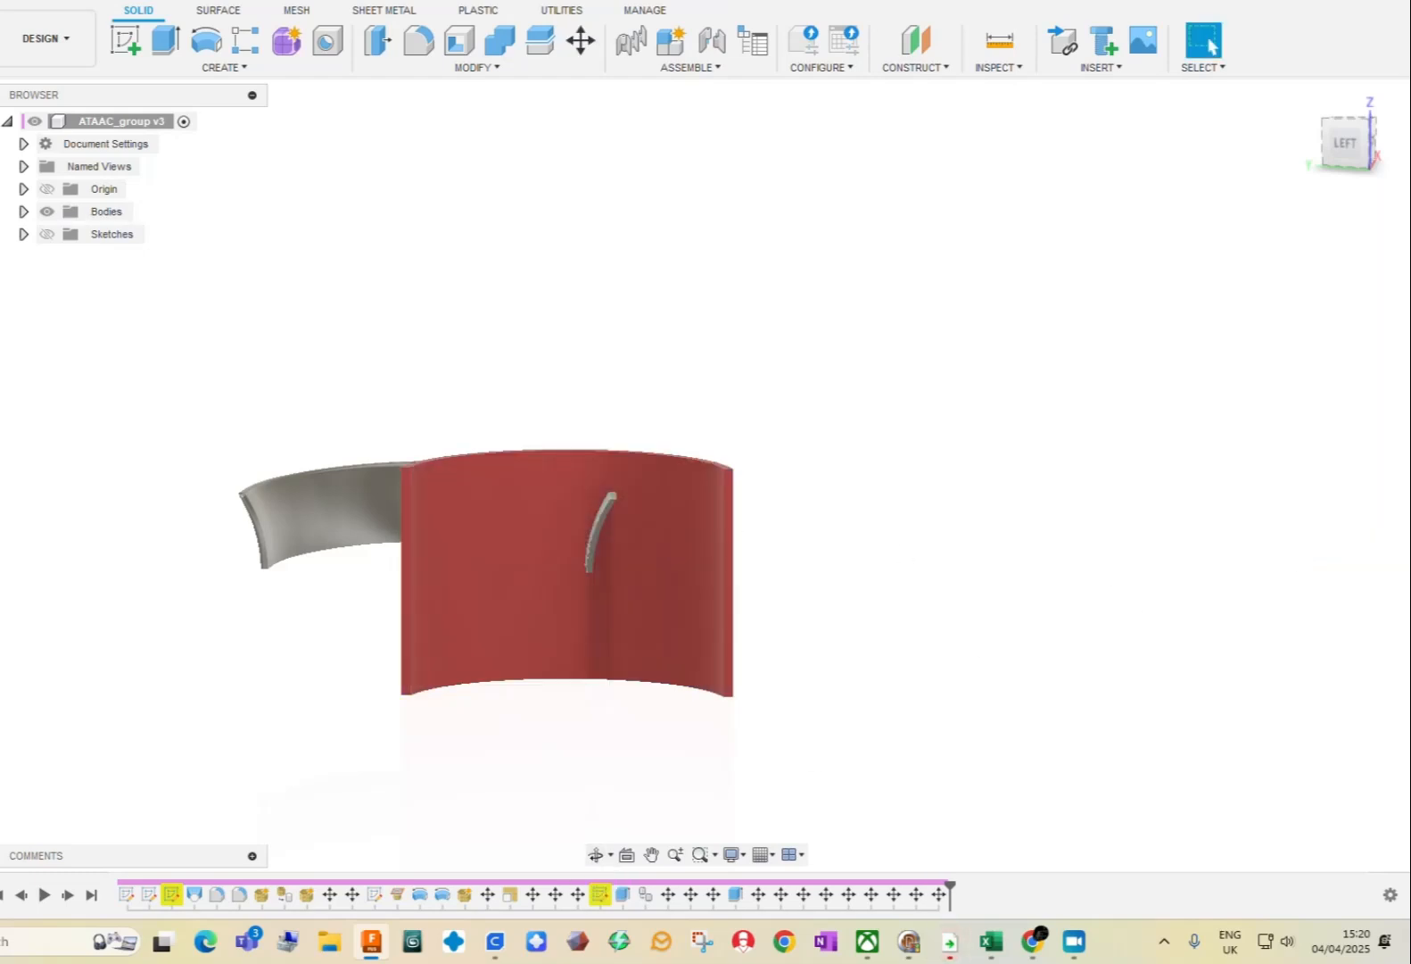